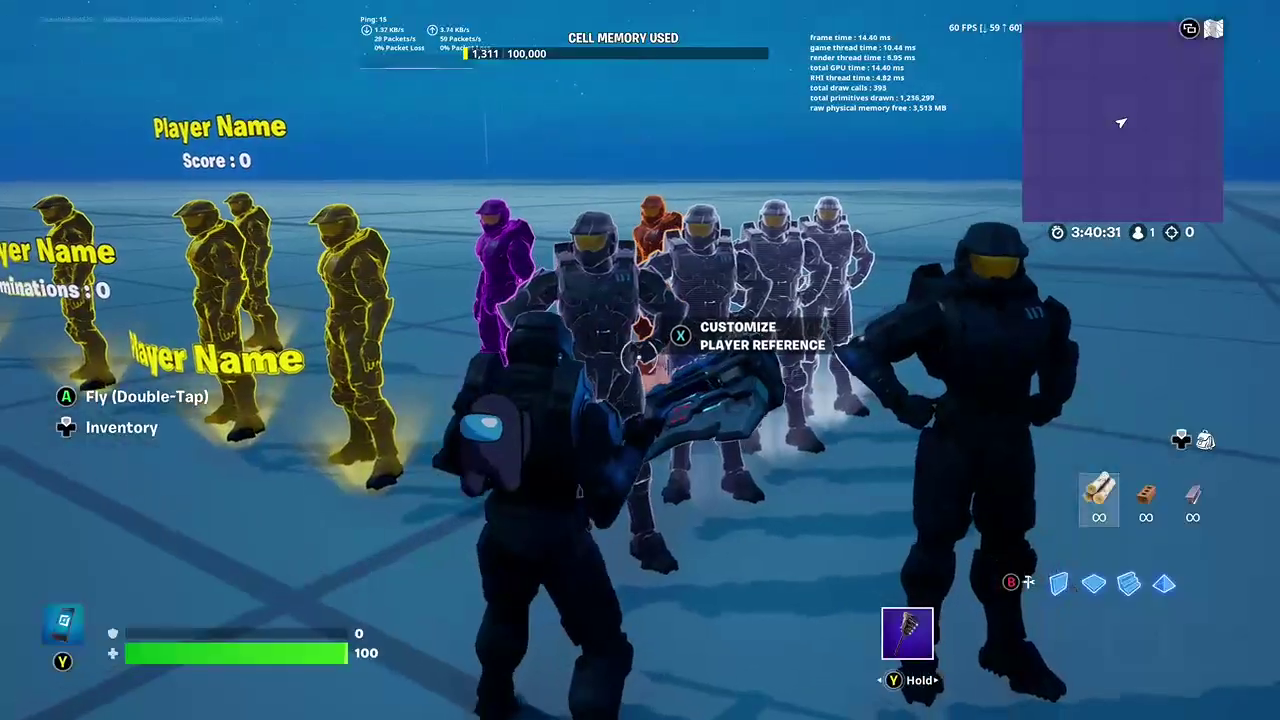
pyautogui.press('e')
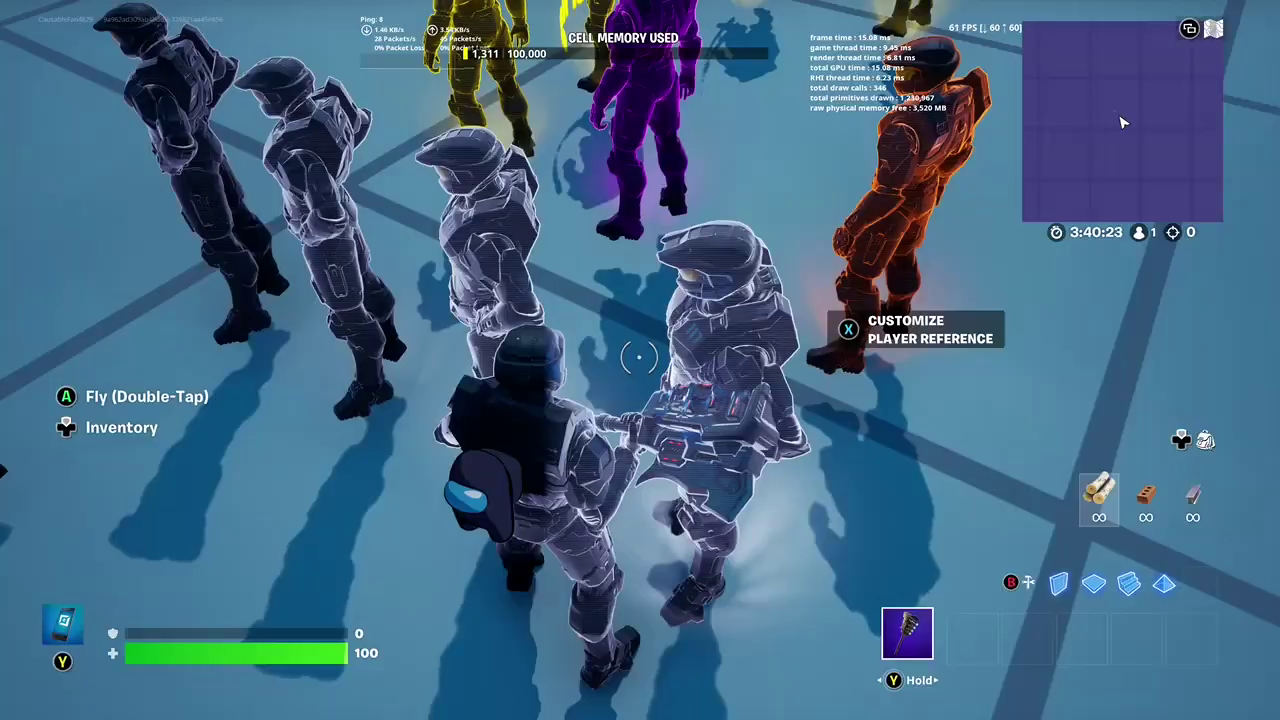
pyautogui.press('Escape')
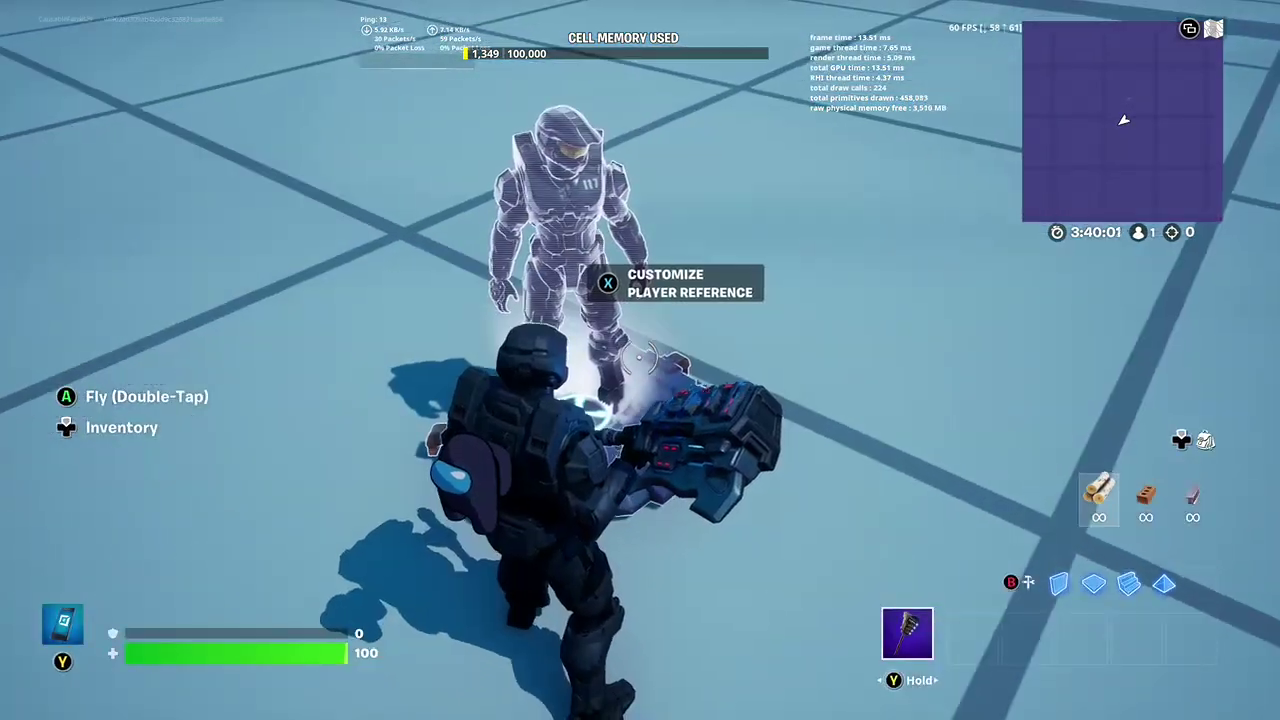
pyautogui.press('e')
pyautogui.press('q')
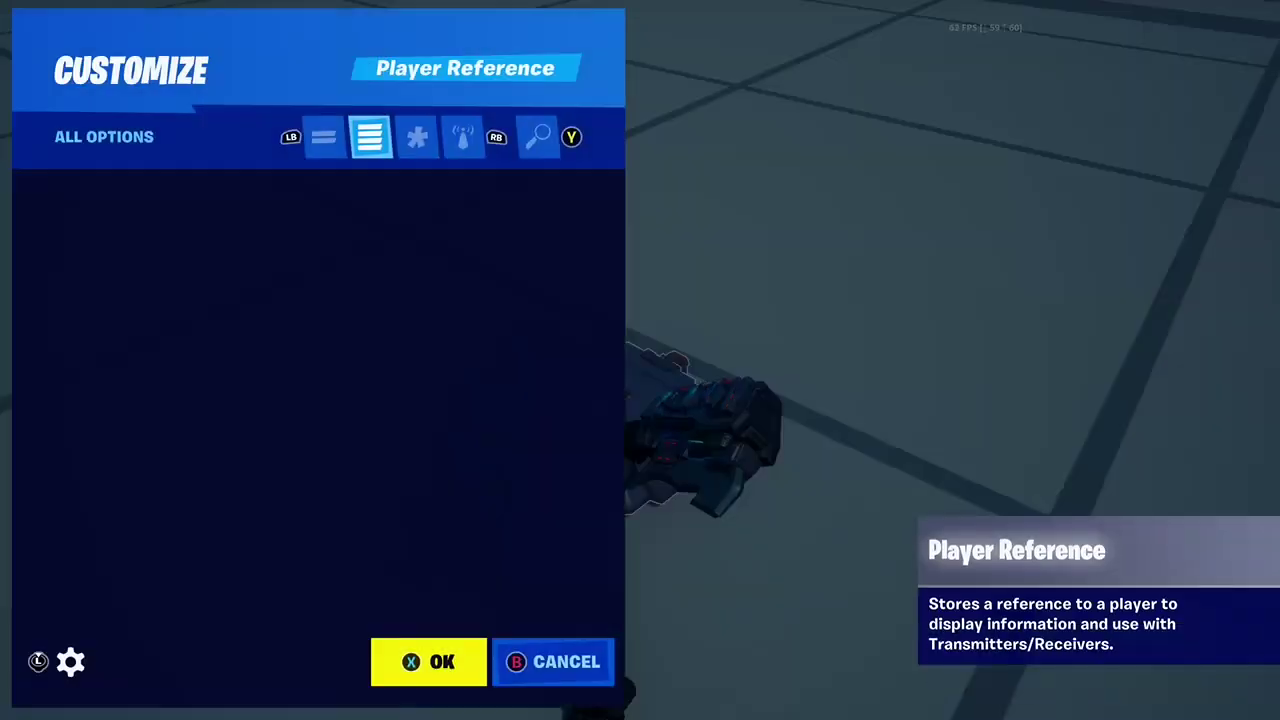
pyautogui.press('Return')
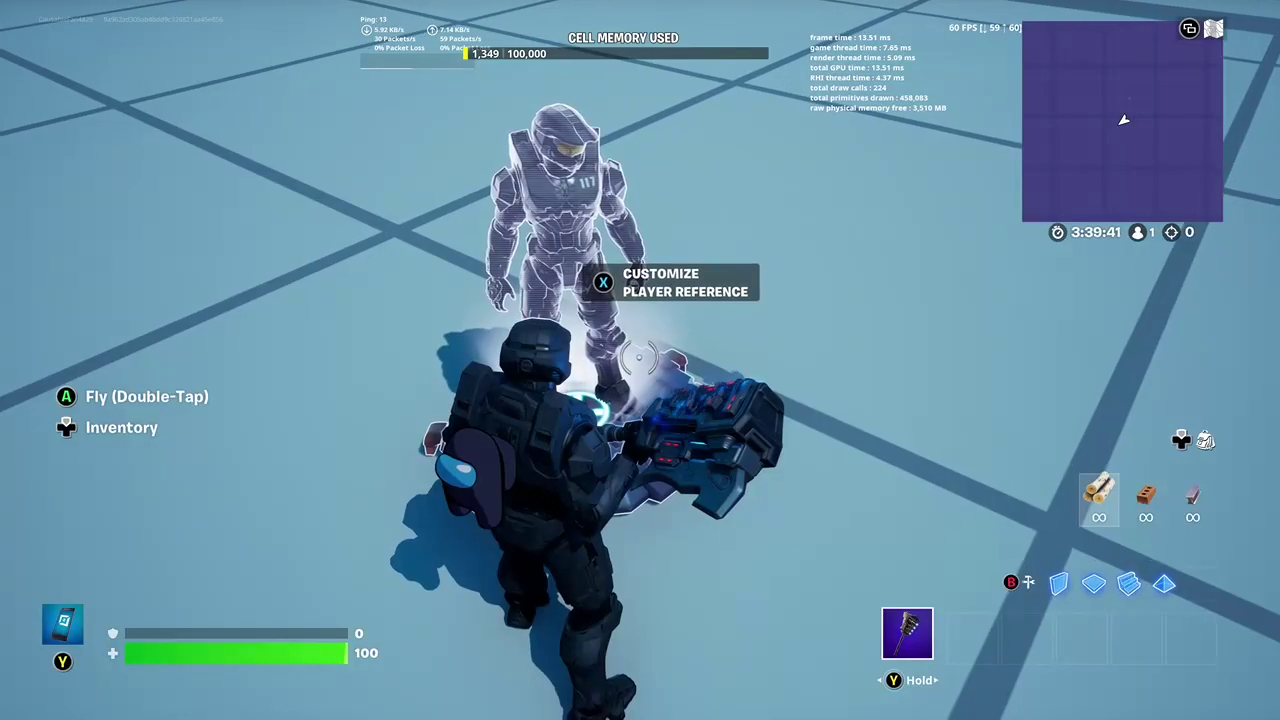
# Step: Set the Player Reference device's hologram color to Red-Orange
pyautogui.press('e')
pyautogui.press('Down')
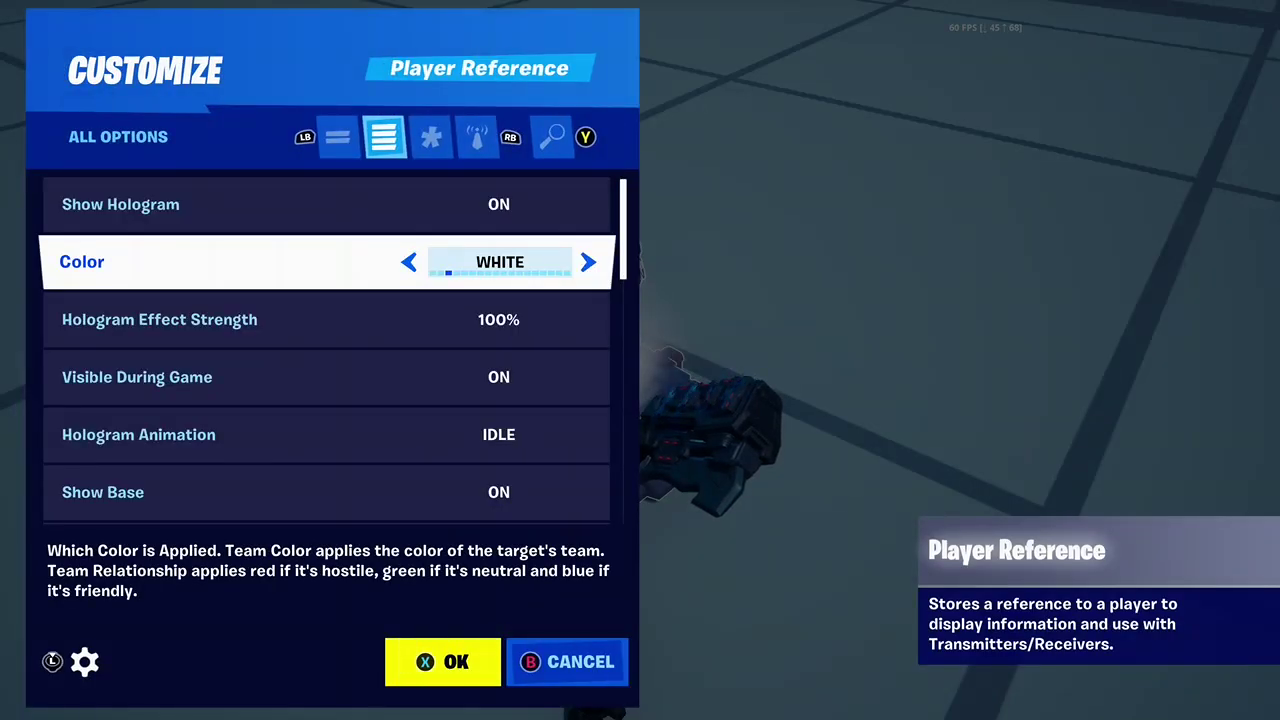
pyautogui.press('x')
# Step: Set the Player Reference device's Hologram Effect Strength to Off
pyautogui.press('e')
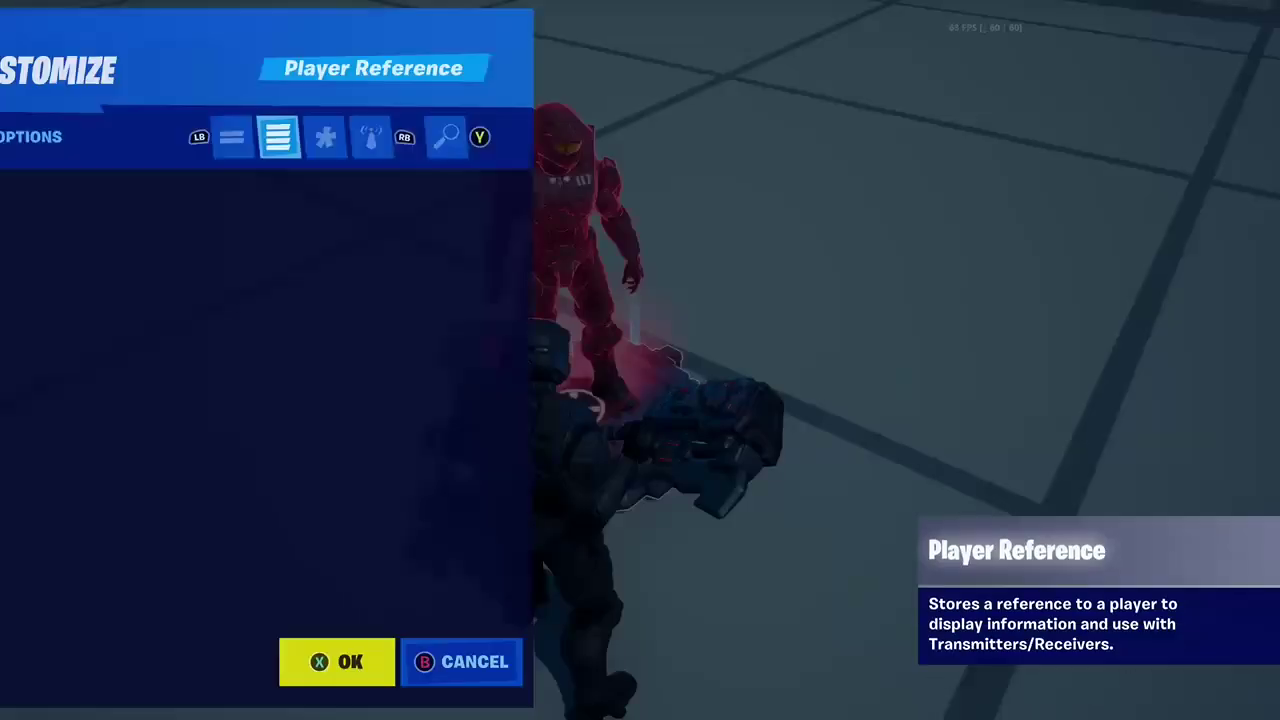
pyautogui.press('Down')
pyautogui.press('Down')
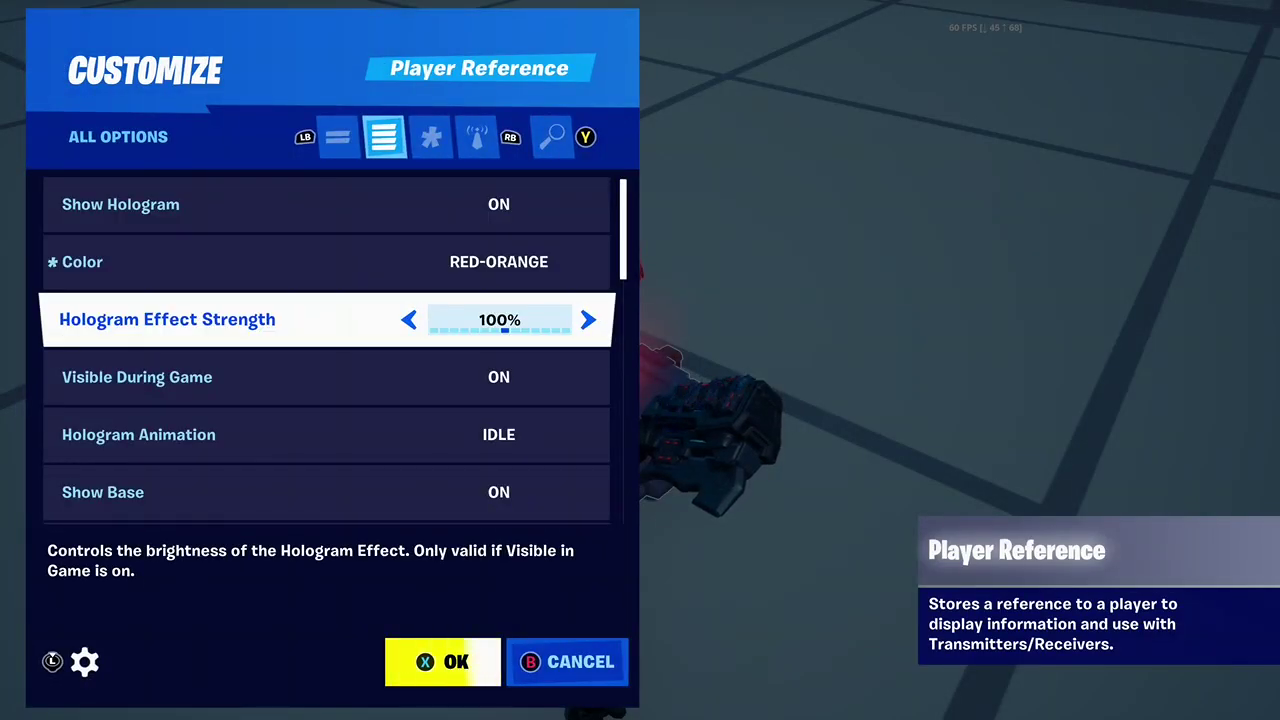
pyautogui.press('Left')
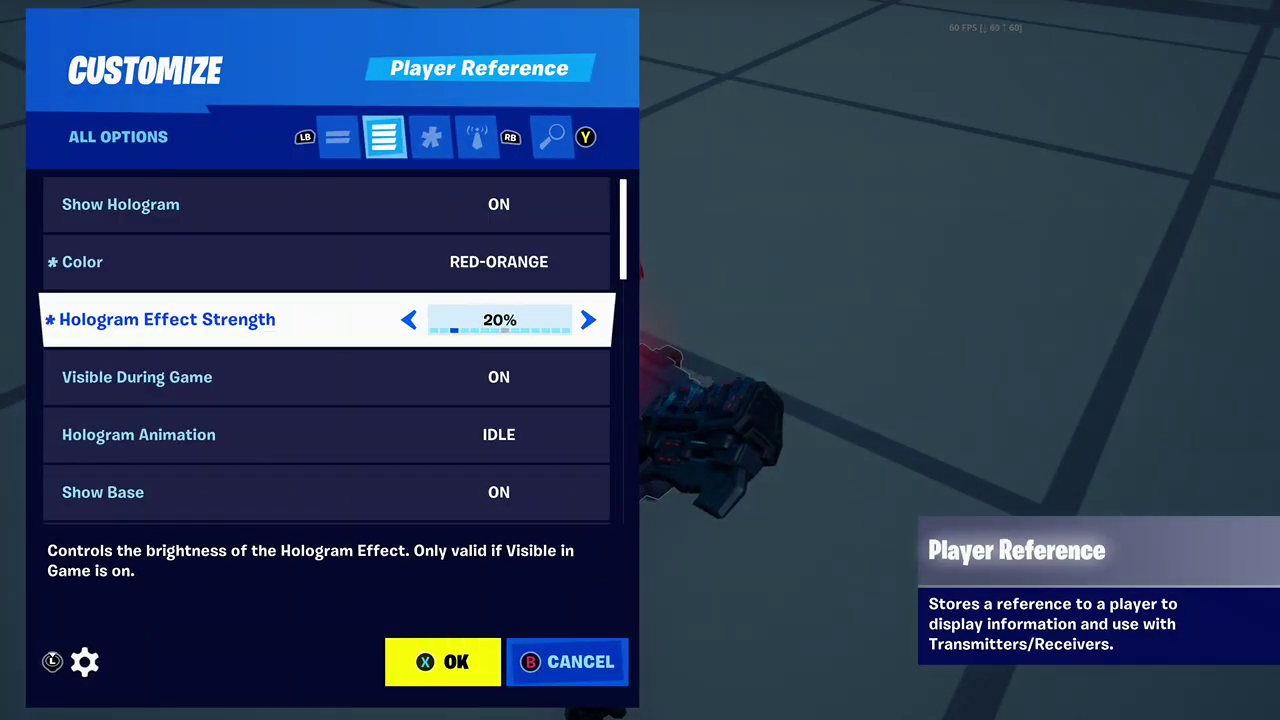
pyautogui.press('x')
# Step: Turn off Visible During Game for the Player Reference device
pyautogui.press('e')
pyautogui.press('Down')
pyautogui.press('Down')
pyautogui.press('Down')
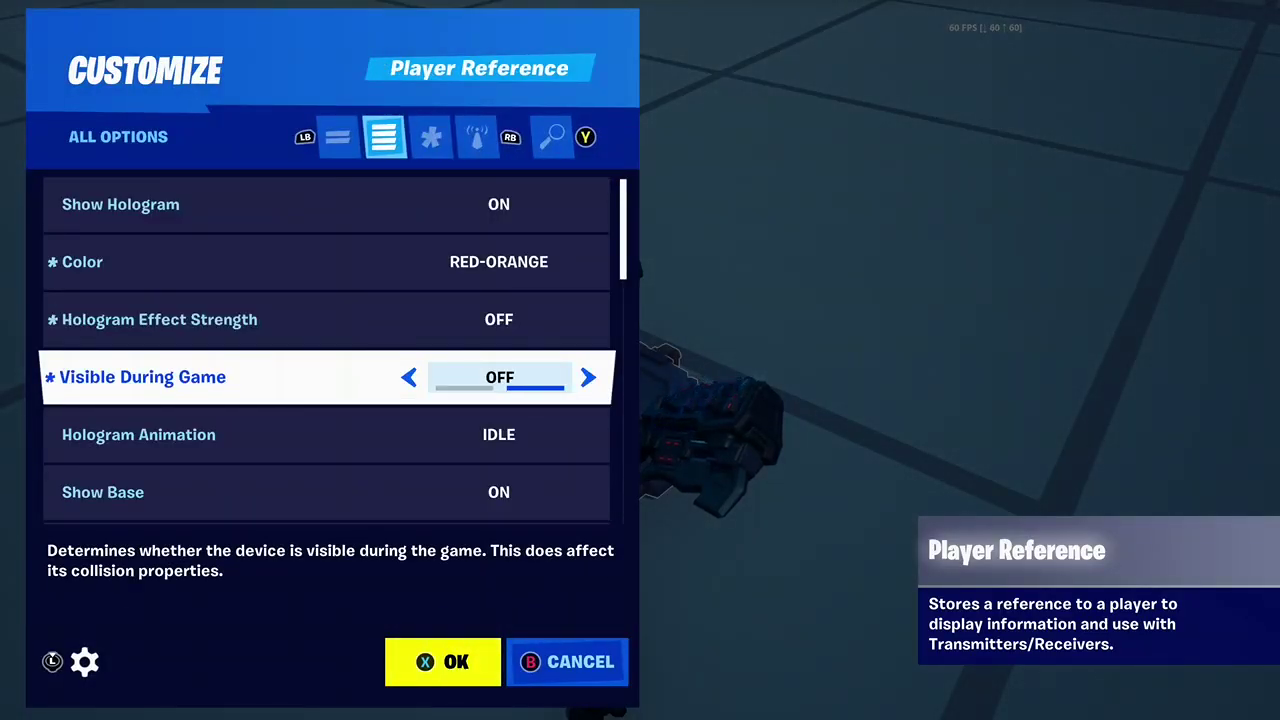
pyautogui.press('x')
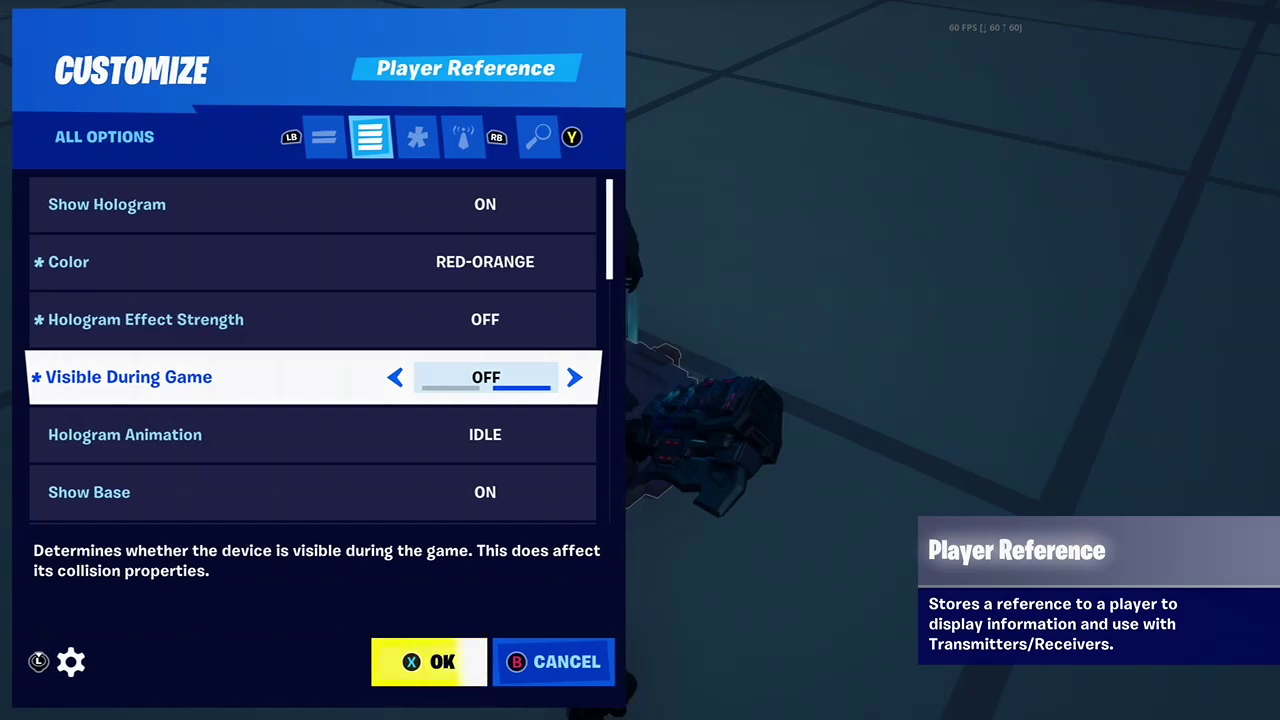
# Step: Turn Visible During Game back on for the Player Reference device
pyautogui.press('x')
pyautogui.press('Down')
pyautogui.press('Down')
pyautogui.press('Down')
pyautogui.press('Down')
pyautogui.press('Up')
pyautogui.press('Down')
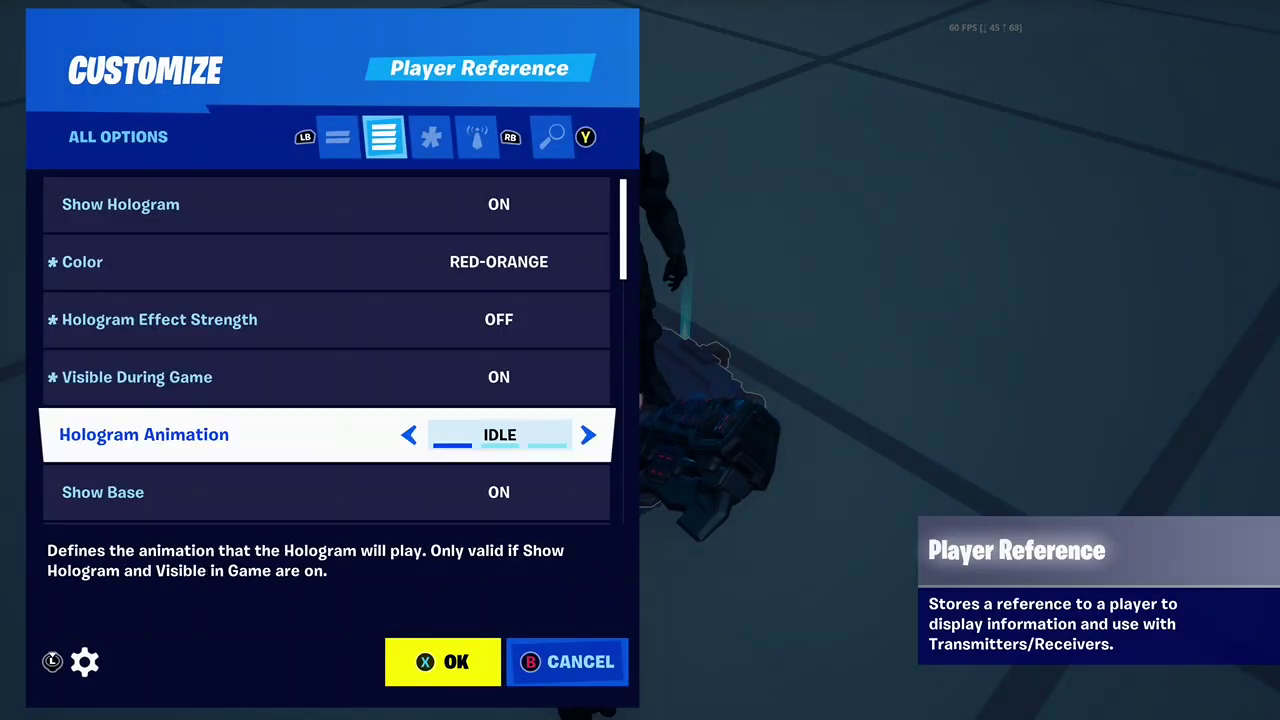
# Step: Try the Hands on Hips Hologram Animation on the Player Reference device
pyautogui.press('Right')
pyautogui.press('Left')
pyautogui.press('Left')
pyautogui.press('Return')
# Step: Try the option after Hands on Hips as the device's Hologram Animation
pyautogui.press('e')
pyautogui.press('Down')
pyautogui.press('Down')
pyautogui.press('Down')
pyautogui.press('Down')
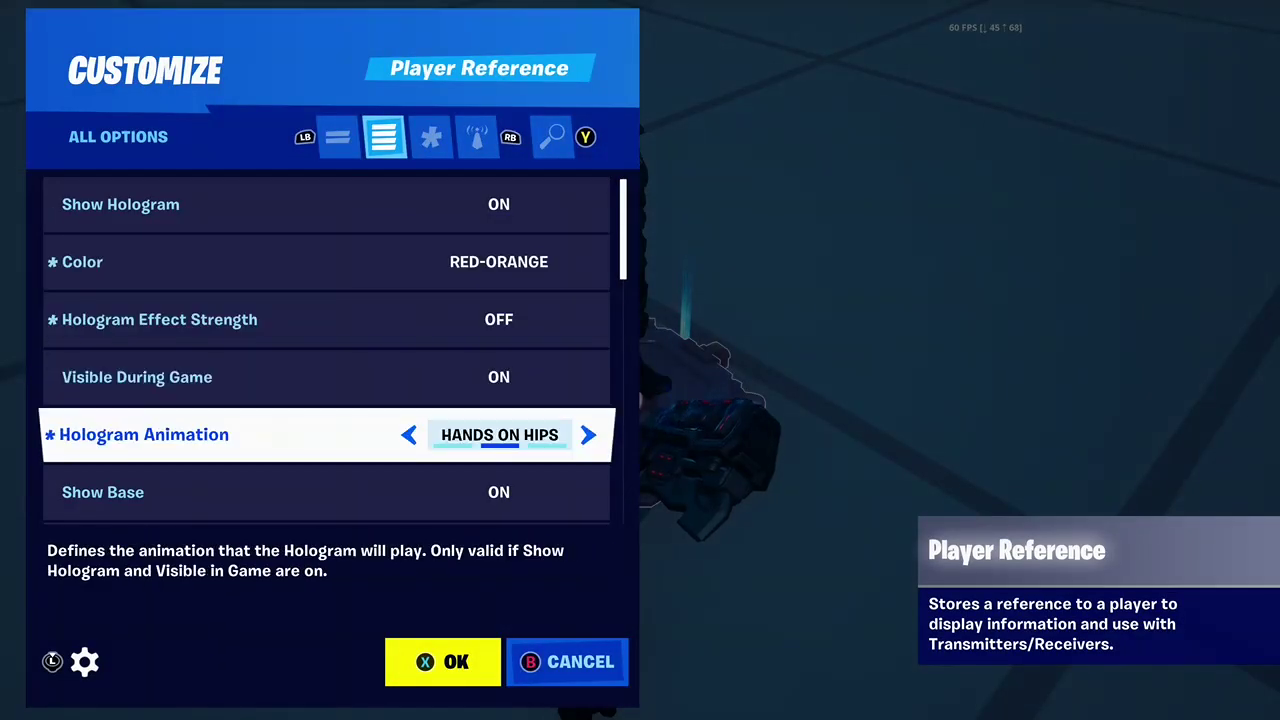
pyautogui.press('Right')
pyautogui.press('Return')
# Step: Set the Player Reference device's Hologram Animation back to Idle
pyautogui.press('e')
pyautogui.press('Down')
pyautogui.press('Down')
pyautogui.press('Down')
pyautogui.press('Down')
pyautogui.press('Left')
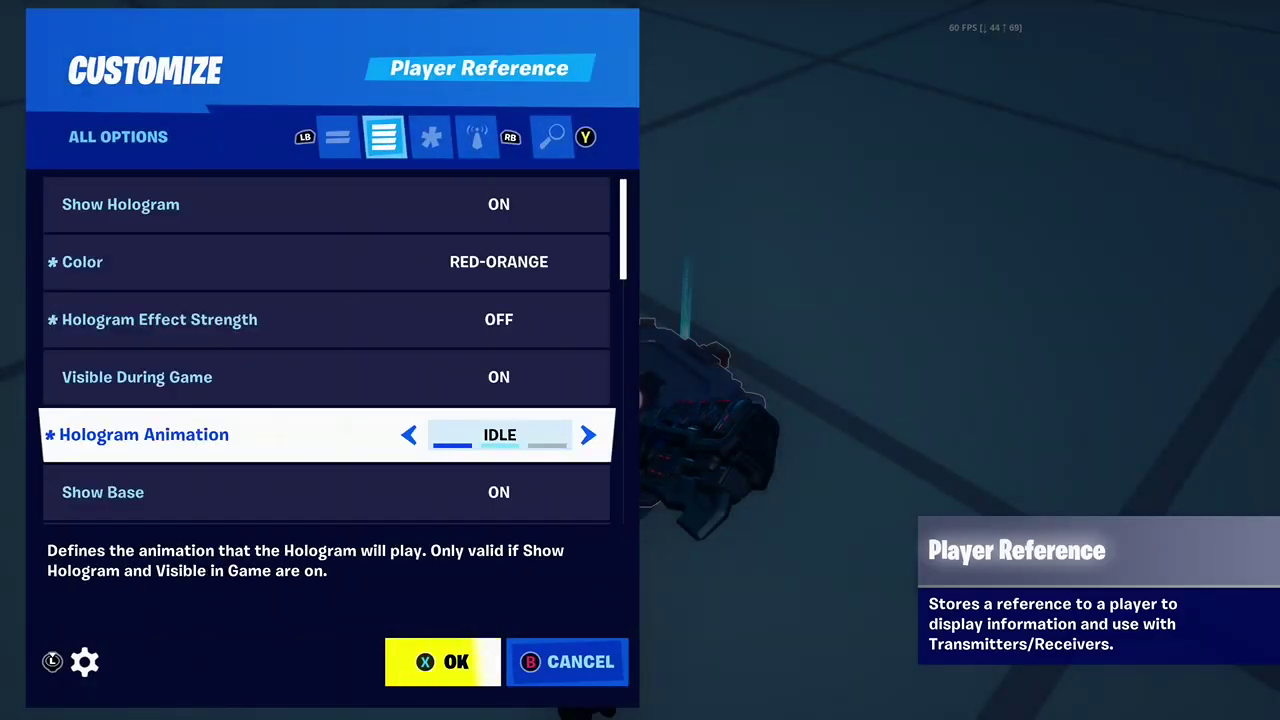
pyautogui.press('Return')
# Step: Turn off Show Base for the Player Reference device
pyautogui.press('e')
pyautogui.press('Down')
pyautogui.press('Down')
pyautogui.press('Down')
pyautogui.press('Down')
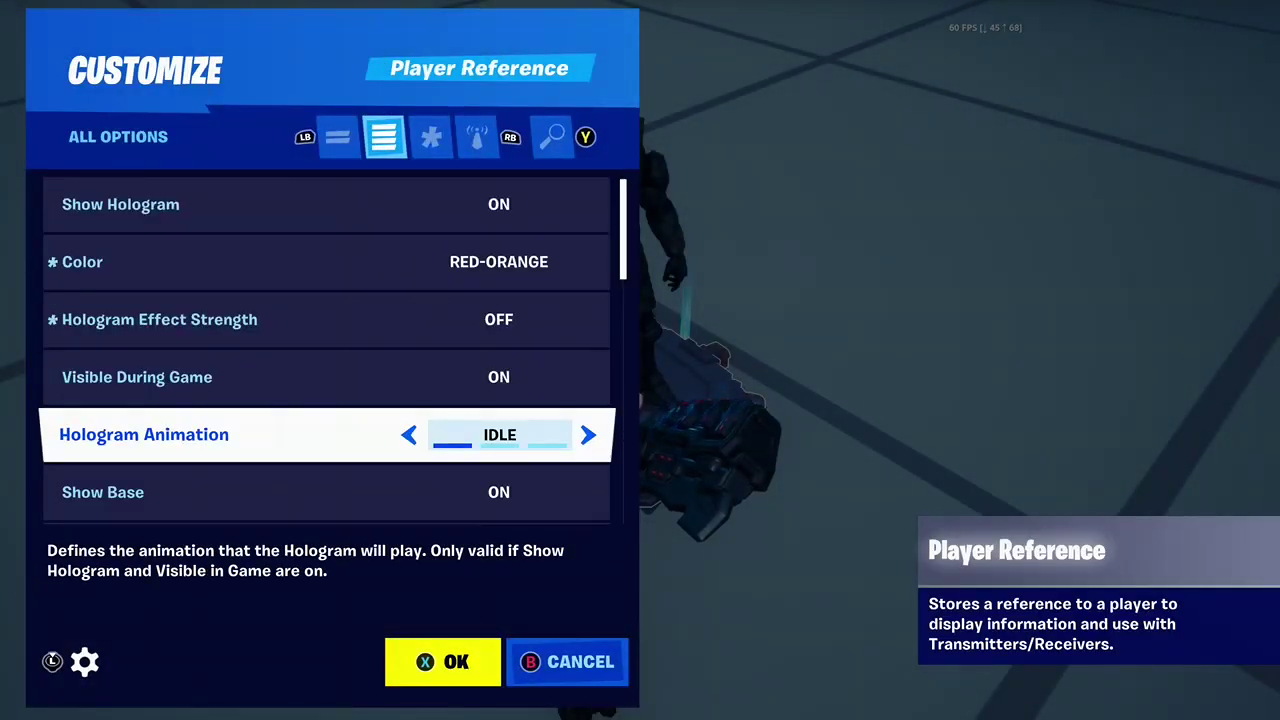
pyautogui.press('Down')
pyautogui.press('Right')
pyautogui.press('Return')
# Step: Cut the Player Reference device with the phone tool and turn Drops off for its placement
pyautogui.press('y')
pyautogui.rightClick(639, 358)
pyautogui.press('y')
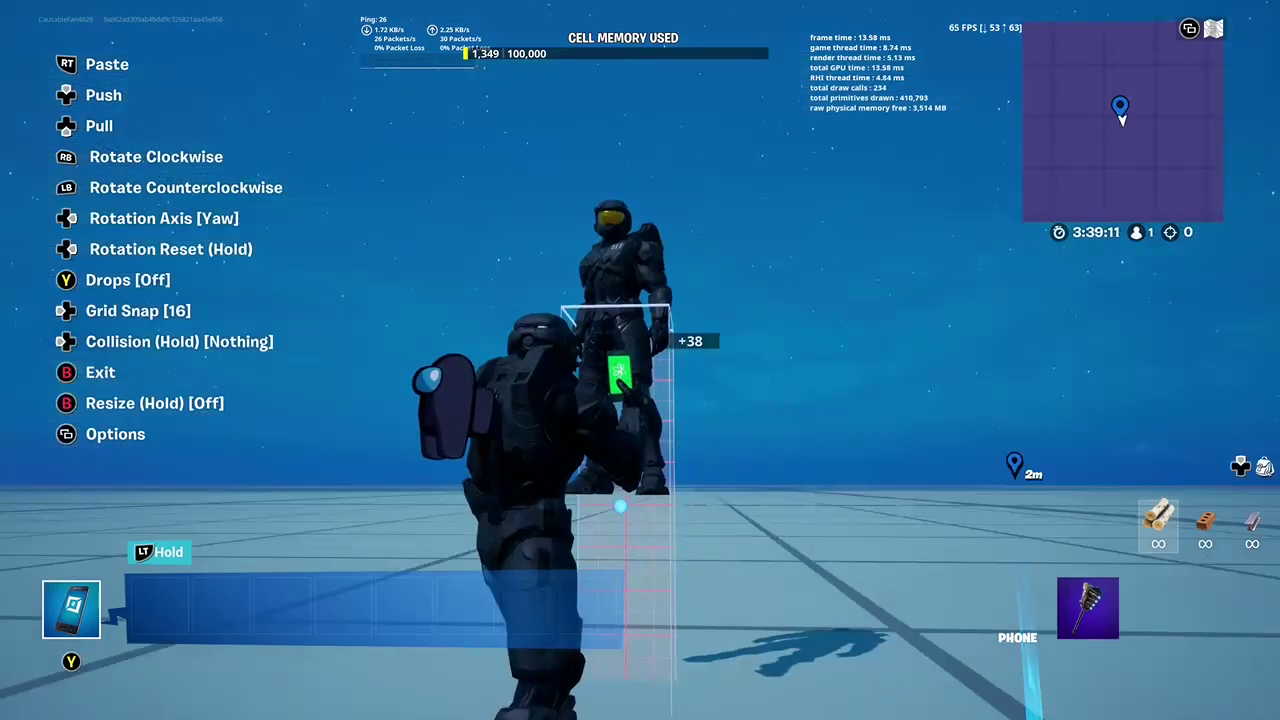
pyautogui.click(639, 358)
pyautogui.rightClick(639, 358)
pyautogui.press('y')
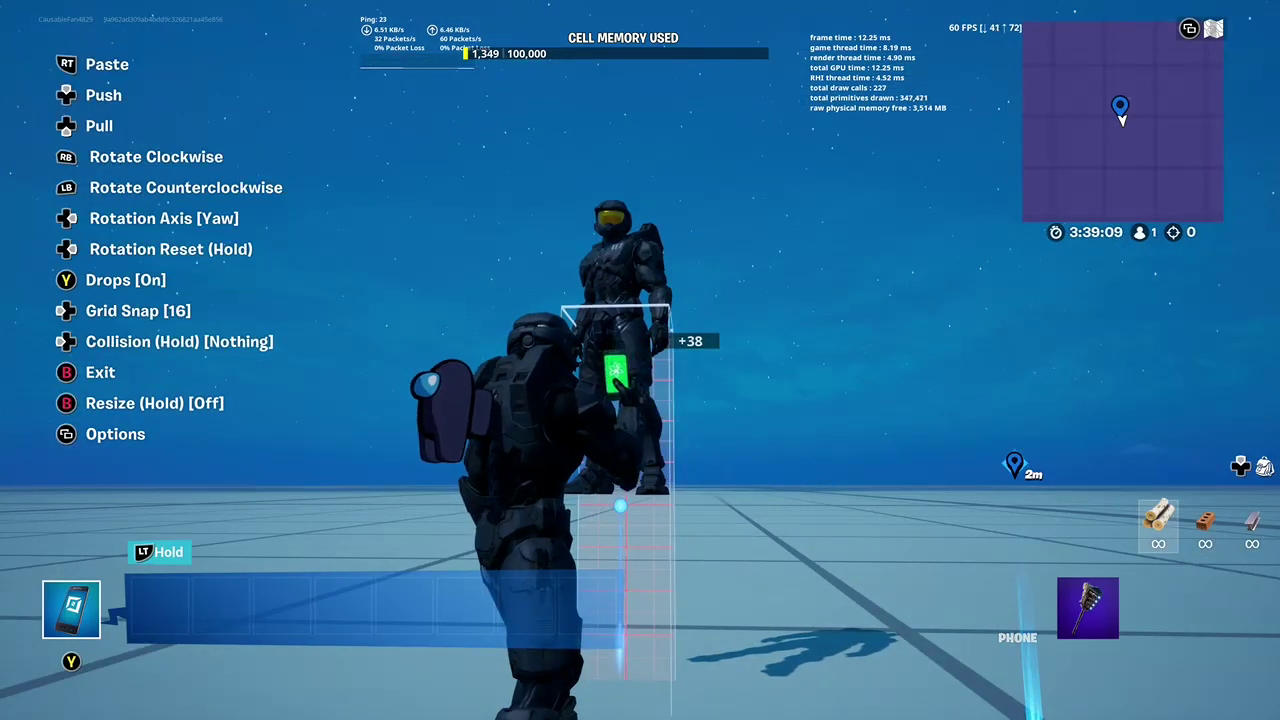
pyautogui.click(639, 358)
pyautogui.press('c')
pyautogui.press('y')
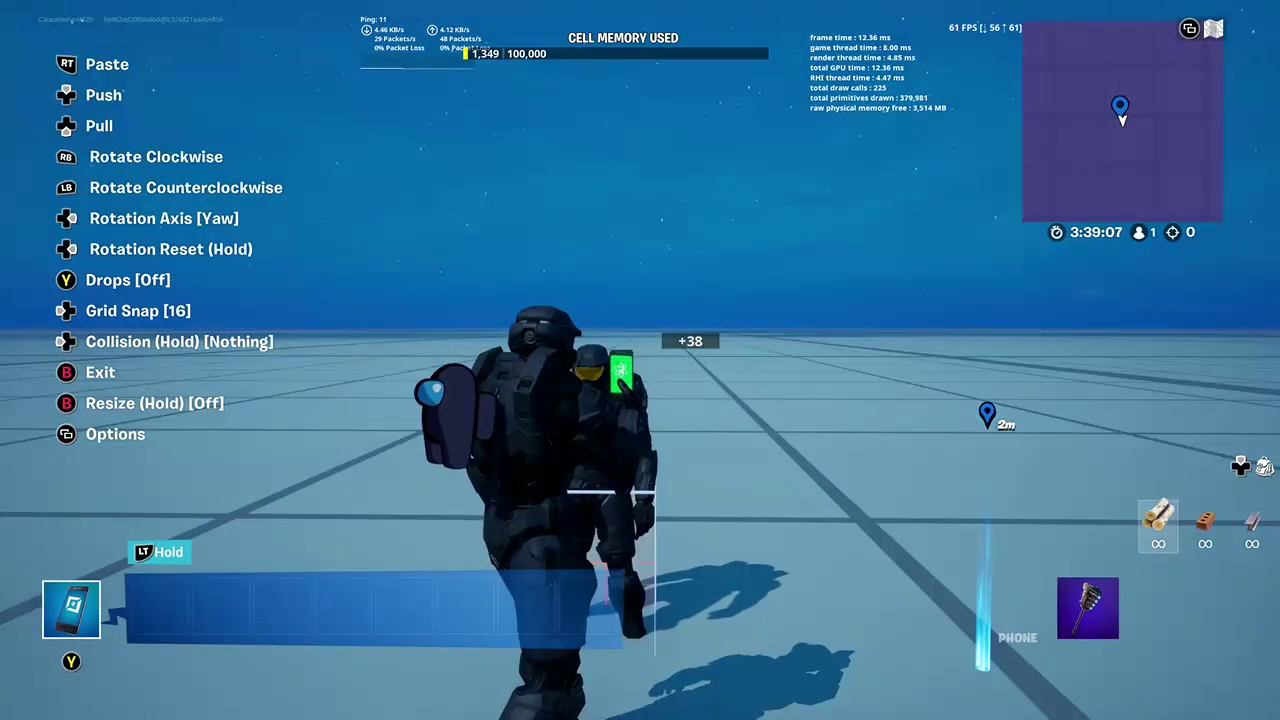
pyautogui.scroll(2, 640, 360)
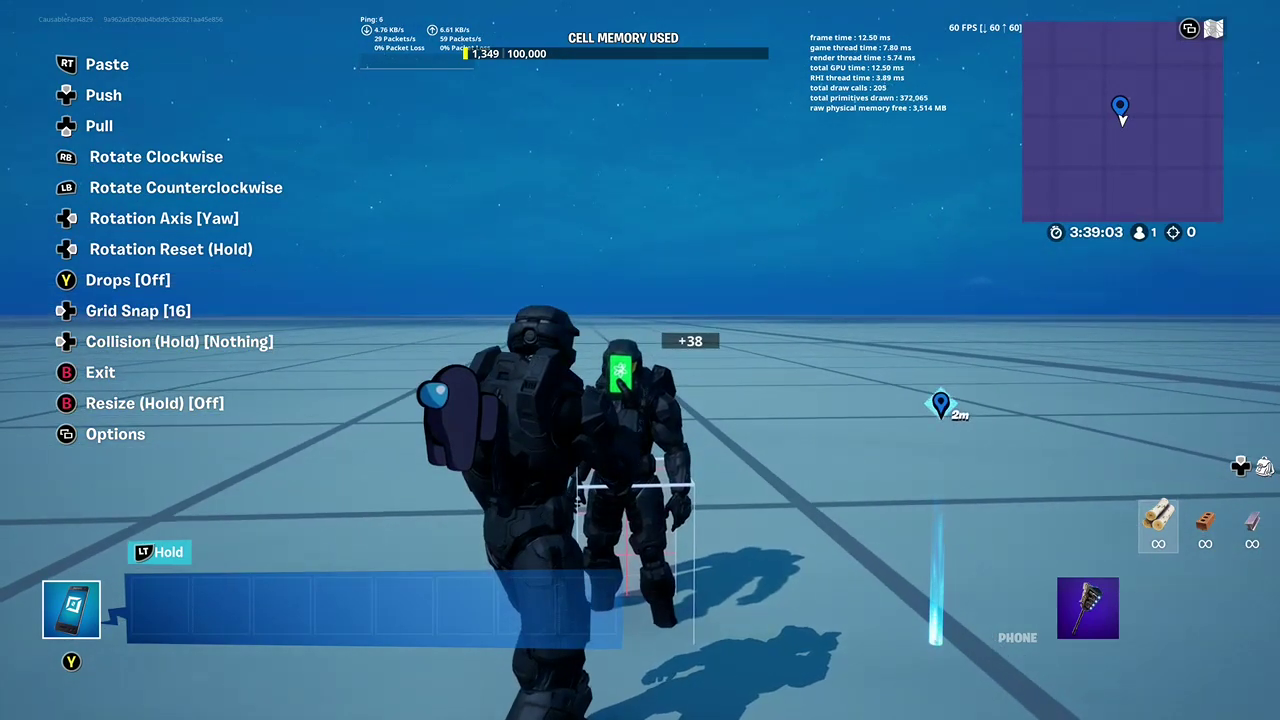
# Step: Turn Grid Snap off and place the Player Reference device at floor level
pyautogui.press('Left')
pyautogui.press('Left')
pyautogui.press('Left')
pyautogui.press('Left')
pyautogui.press('Left')
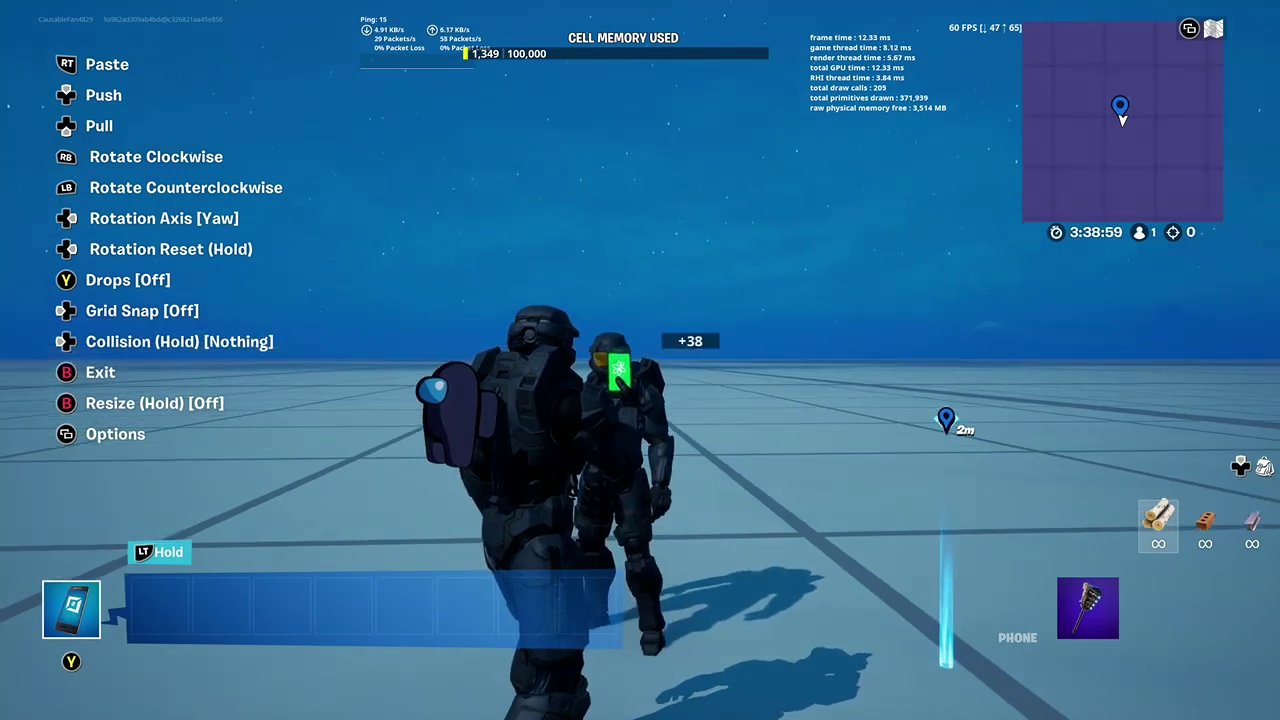
pyautogui.click(640, 358)
pyautogui.press('b')
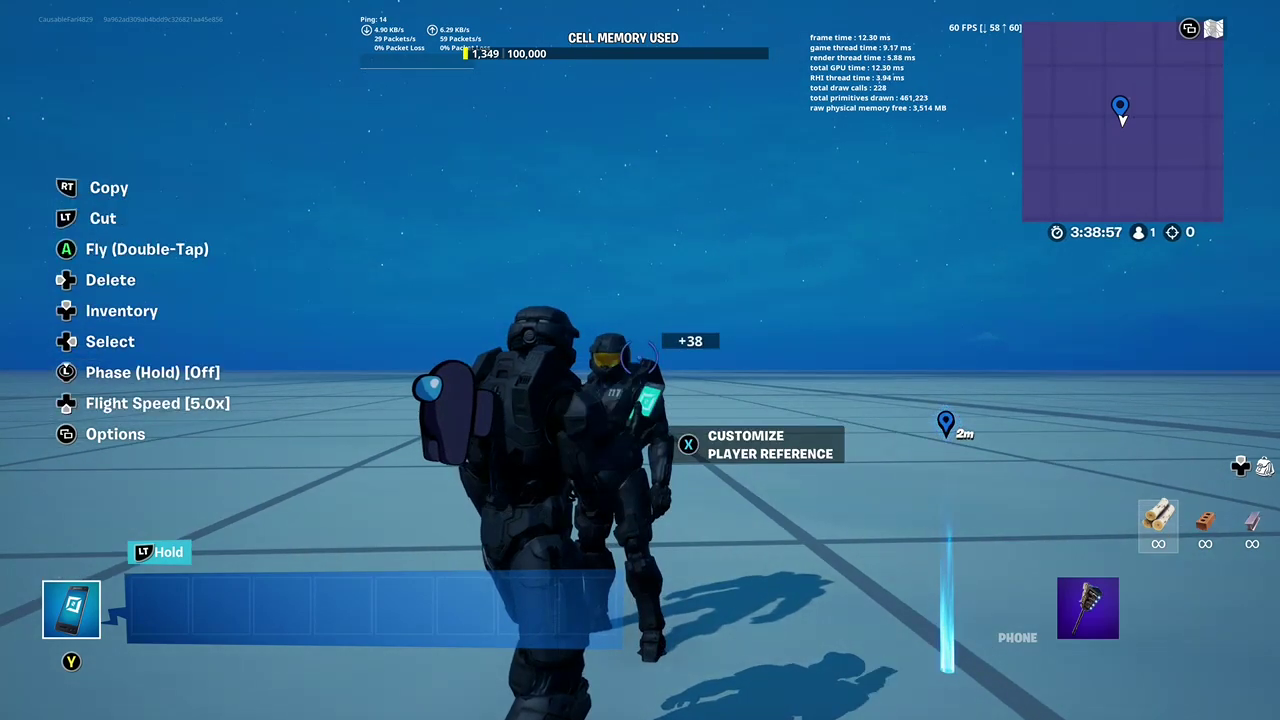
# Step: Set Show Player Details so the player name is displayed above the hologram
pyautogui.press('y')
pyautogui.press('e')
pyautogui.press('Down')
pyautogui.press('Down')
pyautogui.press('Down')
pyautogui.press('Down')
pyautogui.press('Down')
pyautogui.press('Down')
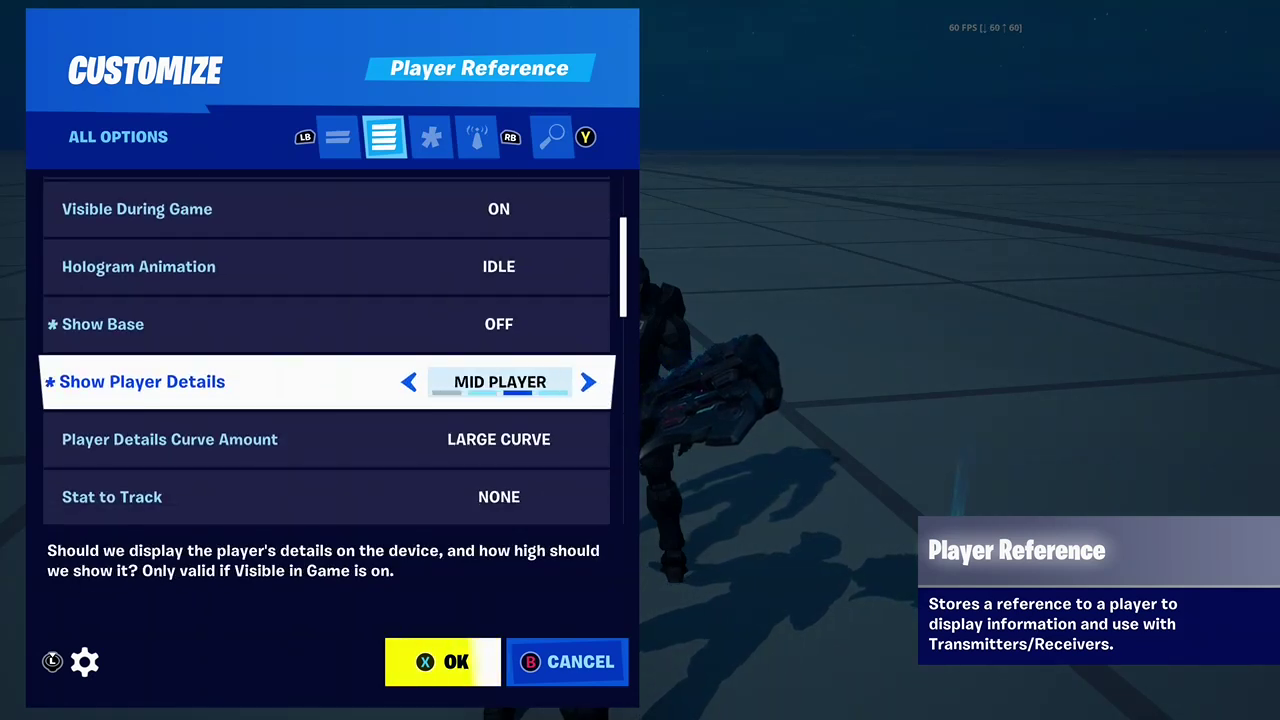
pyautogui.press('Left')
pyautogui.press('Right')
pyautogui.press('Right')
pyautogui.press('x')
# Step: Lower the Show Player Details position to Mid Player
pyautogui.press('e')
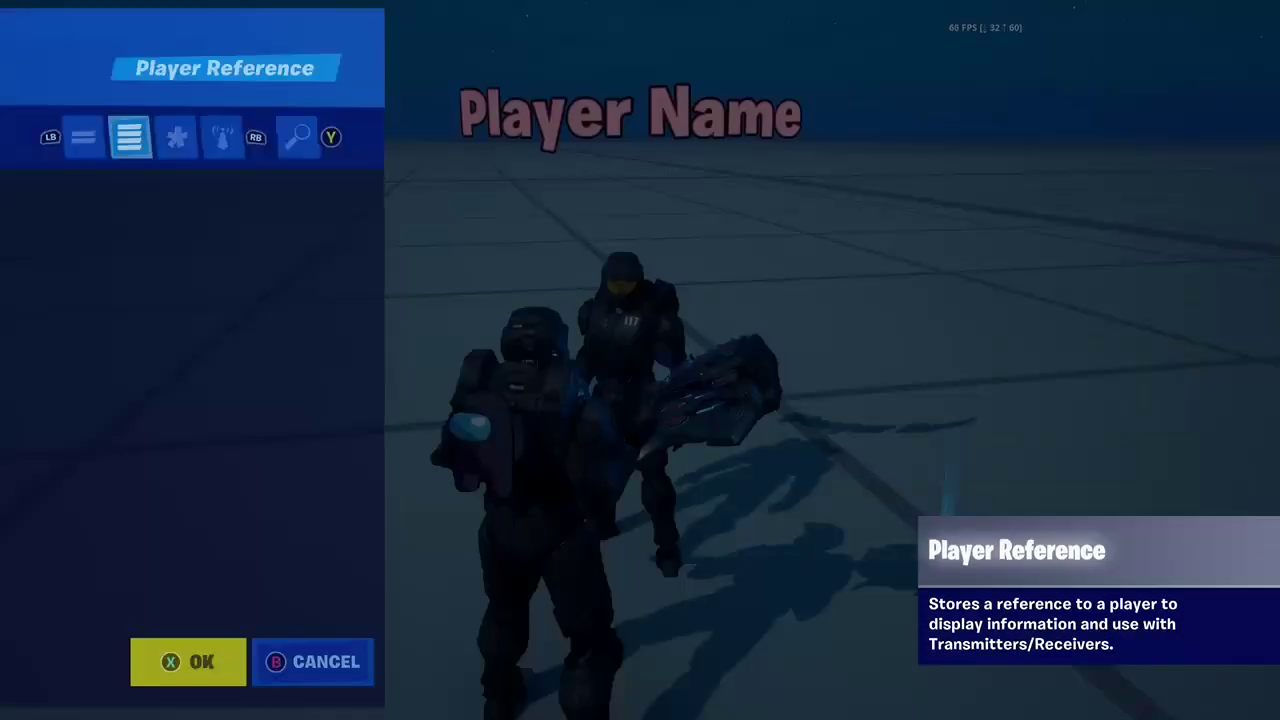
pyautogui.press('Down')
pyautogui.press('Down')
pyautogui.press('Down')
pyautogui.press('Down')
pyautogui.press('Down')
pyautogui.press('Down')
pyautogui.press('Down')
pyautogui.press('e')
pyautogui.press('Down')
pyautogui.press('Down')
pyautogui.press('Down')
pyautogui.press('Left')
pyautogui.press('x')
# Step: Set Show Player Details to Below Player for the Player Reference device
pyautogui.press('x')
pyautogui.press('Down')
pyautogui.press('Down')
pyautogui.press('Down')
pyautogui.press('Left')
pyautogui.press('x')
# Step: Look through the remaining customization options of the Player Reference device and return to Show Player Details
pyautogui.press('x')
pyautogui.press('q')
pyautogui.press('Down')
pyautogui.press('Down')
pyautogui.press('Down')
pyautogui.press('Down')
pyautogui.press('Down')
pyautogui.press('Down')
pyautogui.press('Down')
pyautogui.press('Down')
pyautogui.press('Down')
pyautogui.press('Down')
pyautogui.press('Down')
pyautogui.press('Down')
pyautogui.press('Down')
pyautogui.press('Up')
pyautogui.press('Up')
pyautogui.press('Up')
pyautogui.press('Up')
pyautogui.press('Up')
pyautogui.press('Up')
pyautogui.press('Up')
pyautogui.press('Up')
pyautogui.press('Down')
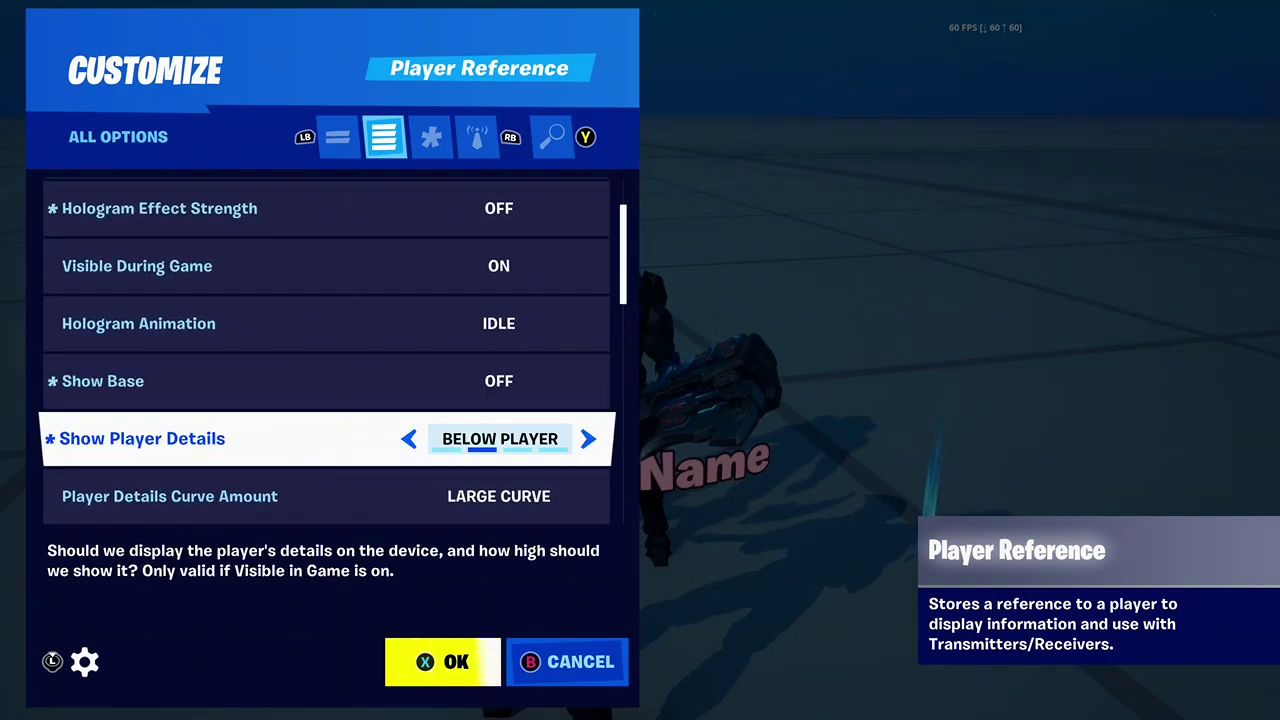
# Step: Set the Player Details Curve Amount to Small Curve
pyautogui.press('Down')
pyautogui.press('Left')
pyautogui.press('Left')
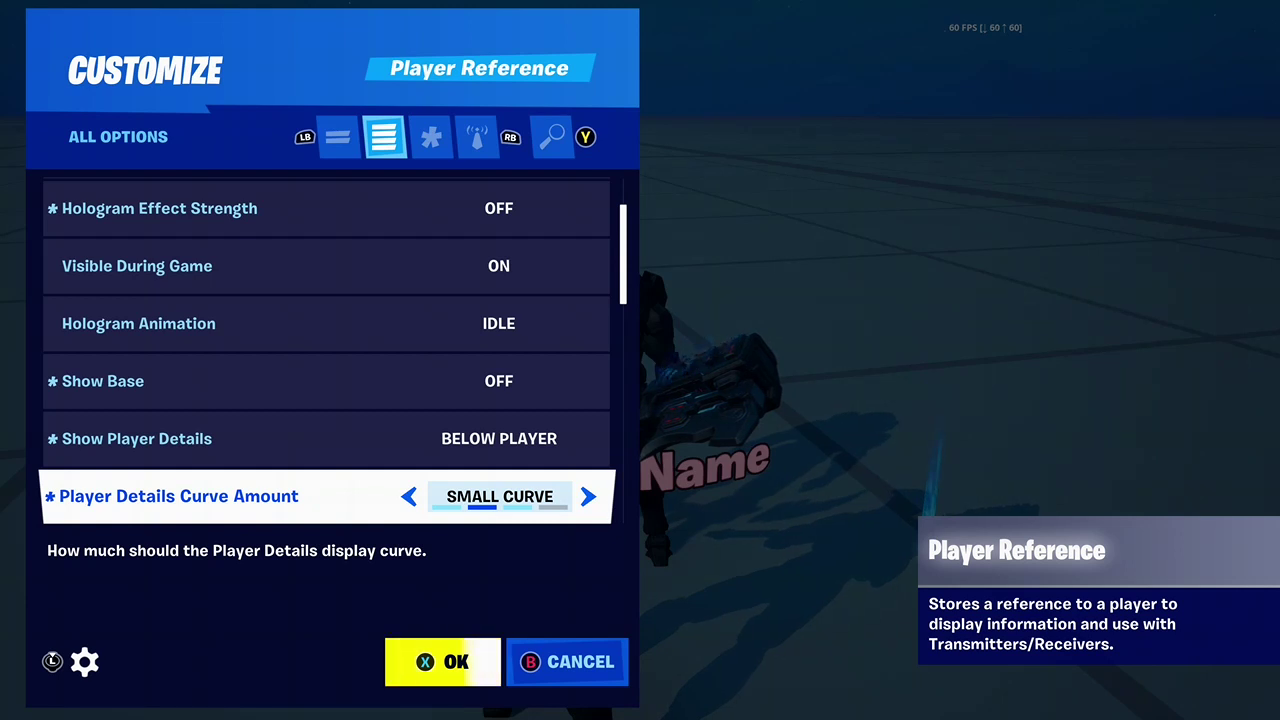
pyautogui.press('Right')
pyautogui.press('Left')
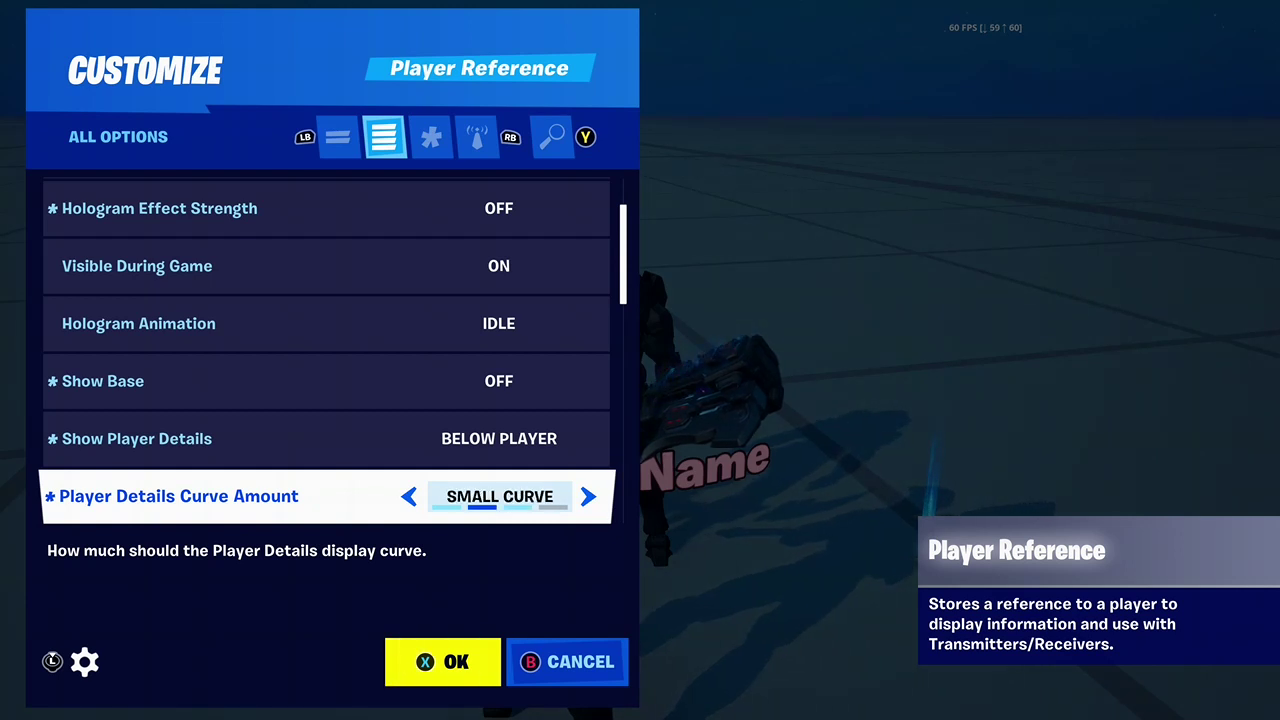
pyautogui.press('Return')
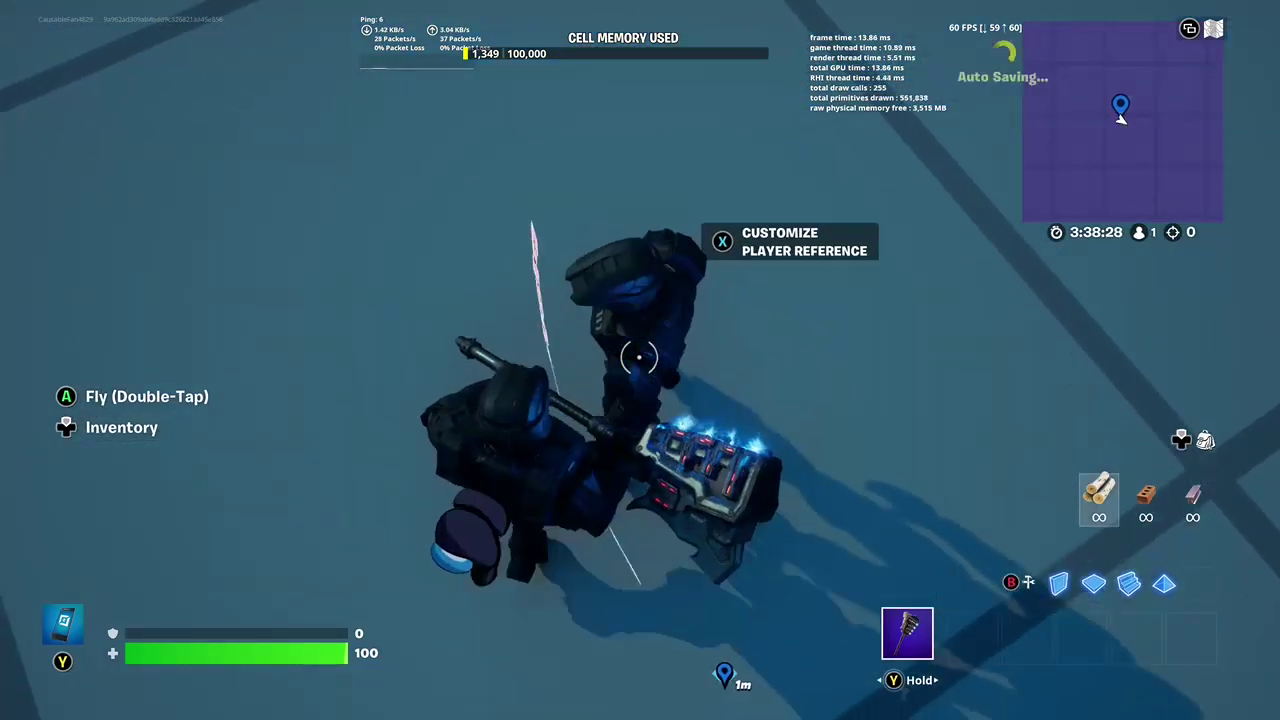
# Step: Set the Player Reference device's Stat to Track to Eliminated
pyautogui.press('x')
pyautogui.press('Down')
pyautogui.press('Down')
pyautogui.press('Down')
pyautogui.press('Down')
pyautogui.press('Down')
pyautogui.press('Down')
pyautogui.press('Down')
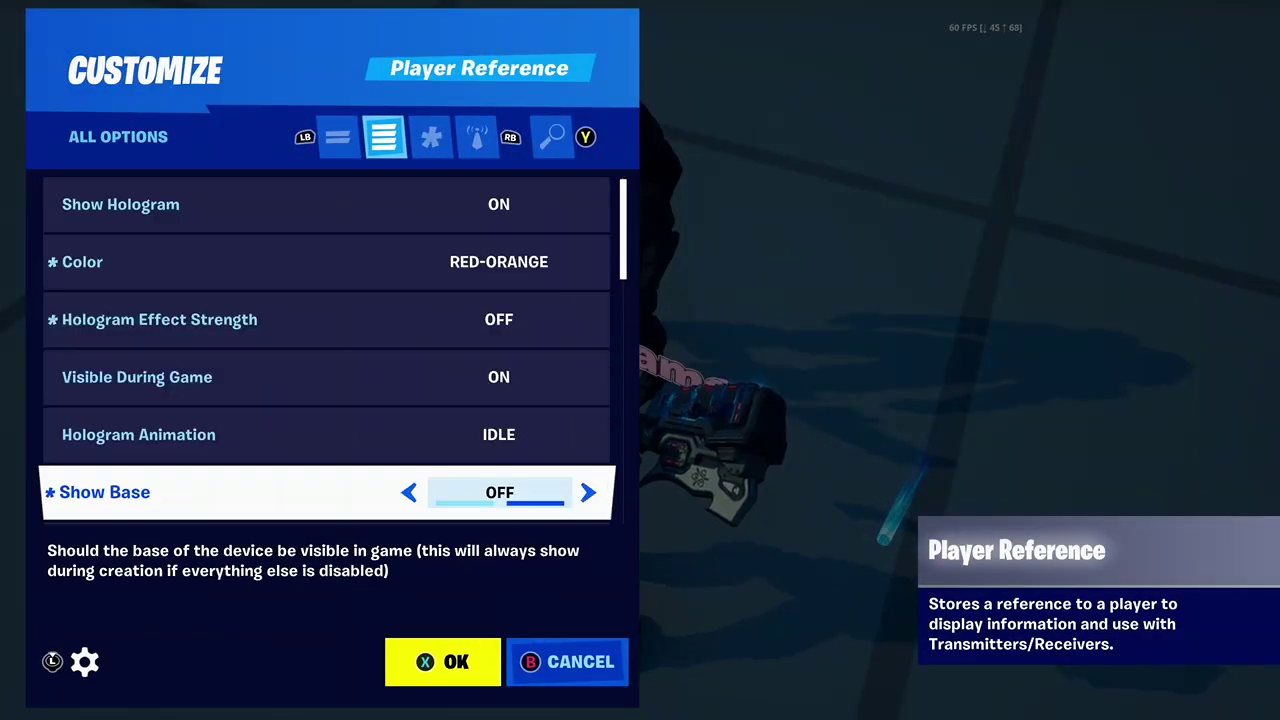
pyautogui.press('Down')
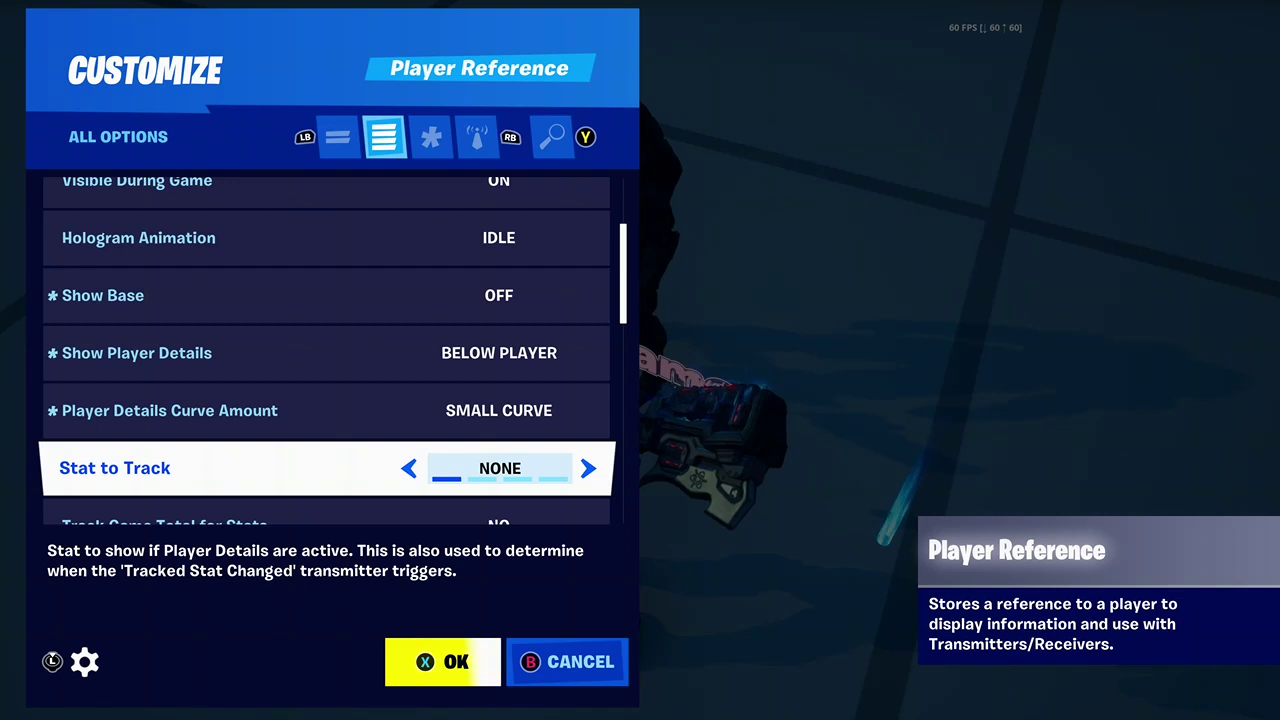
pyautogui.press('Right')
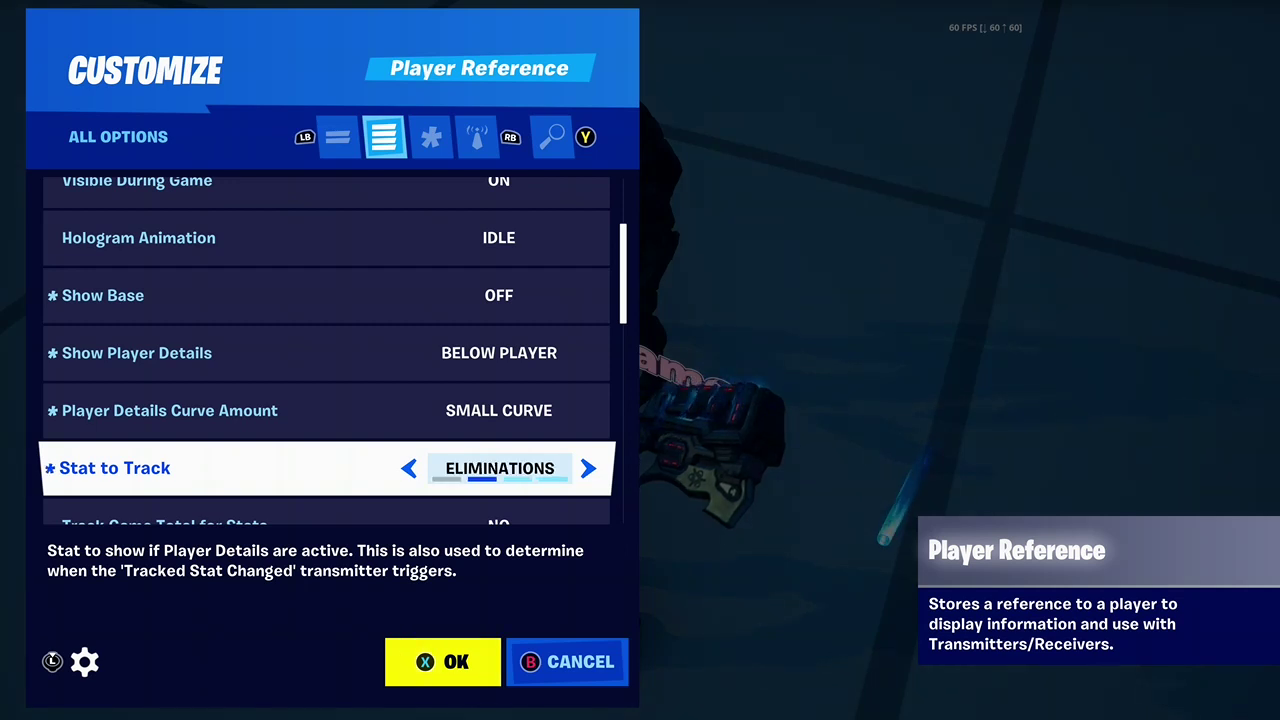
pyautogui.press('Right')
pyautogui.press('Right')
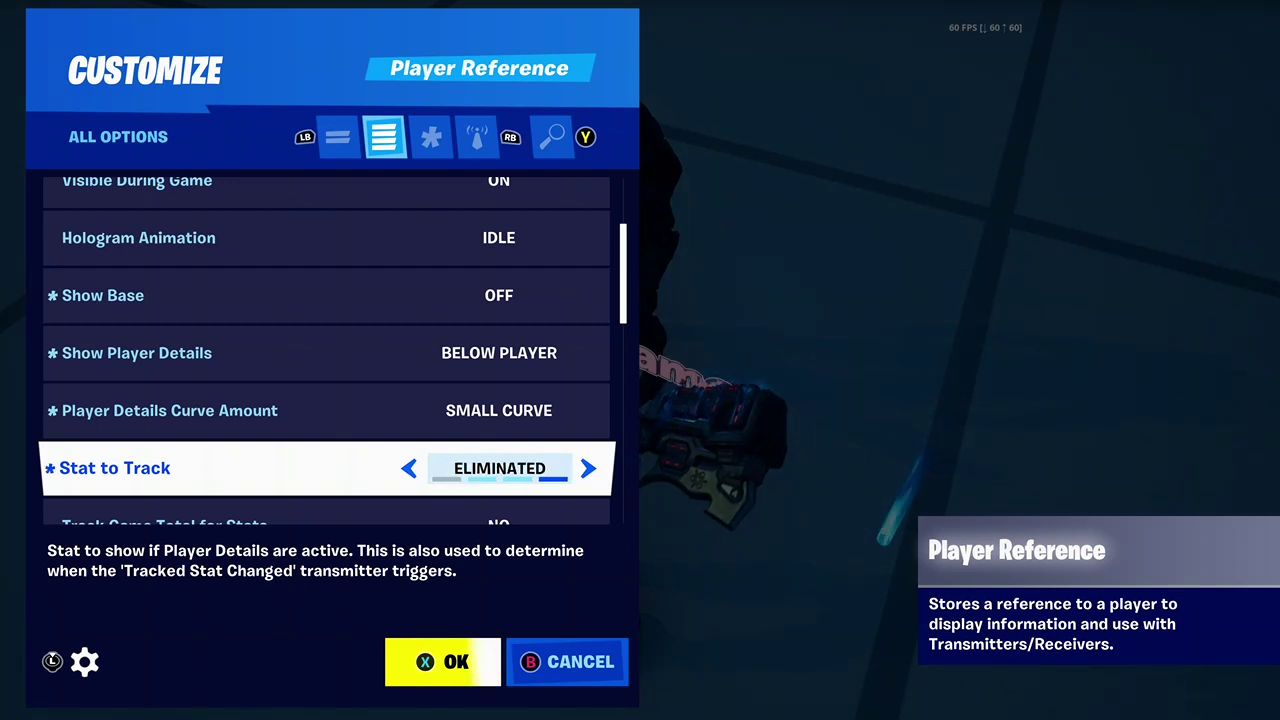
# Step: Review Track Game Total for Stats and browse the choices of Update Registered Player, returning it to Always
pyautogui.press('Down')
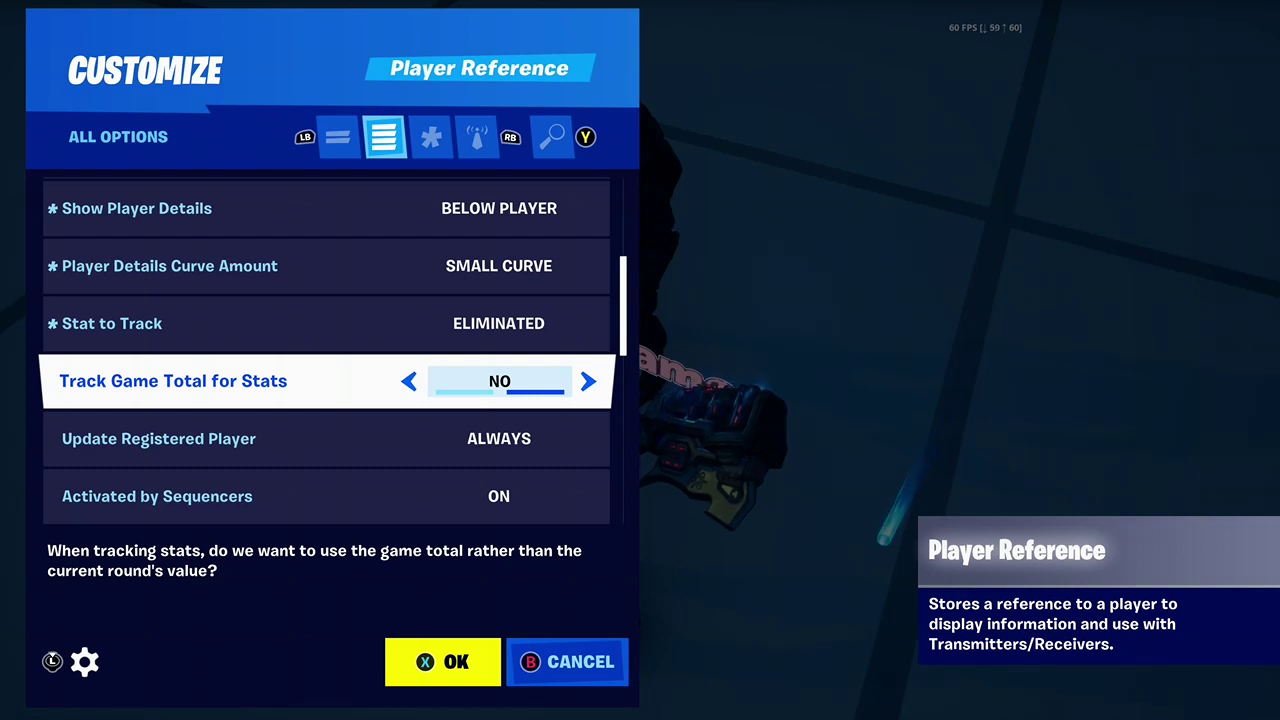
pyautogui.press('Down')
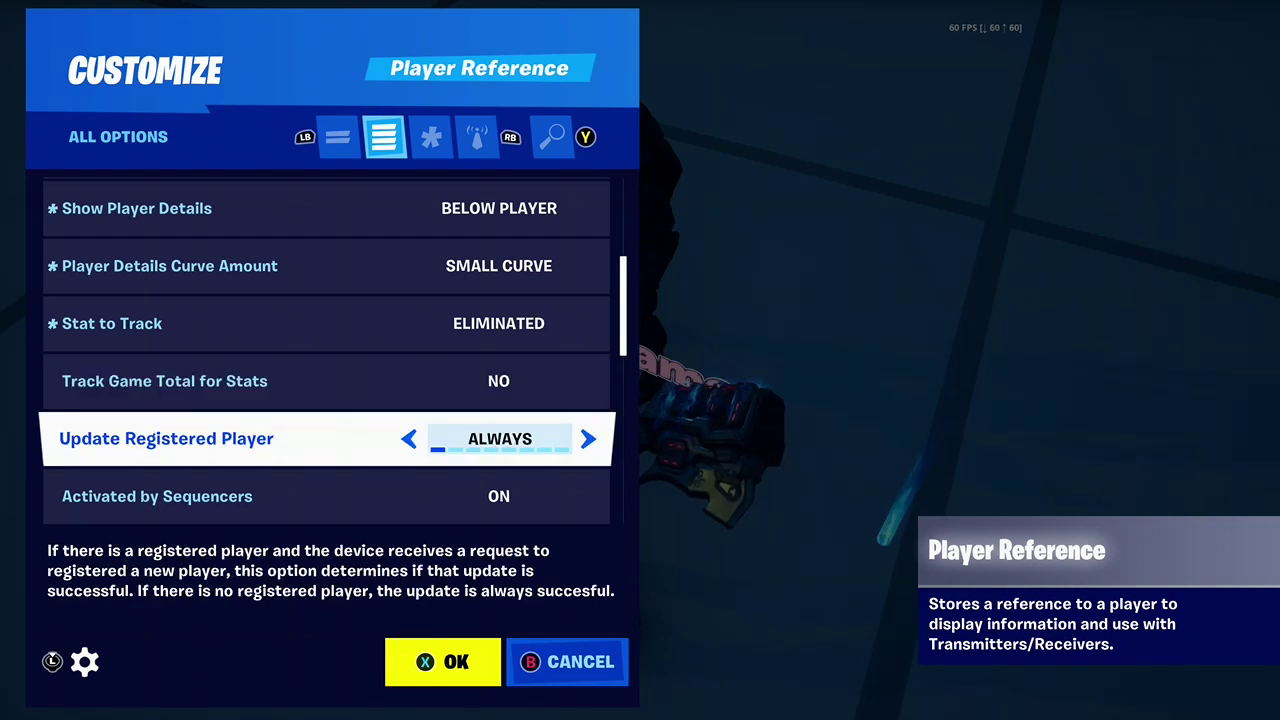
pyautogui.press('Right')
pyautogui.press('Left')
pyautogui.press('Right')
pyautogui.press('Right')
pyautogui.press('Right')
pyautogui.press('Left')
pyautogui.press('Left')
pyautogui.press('Left')
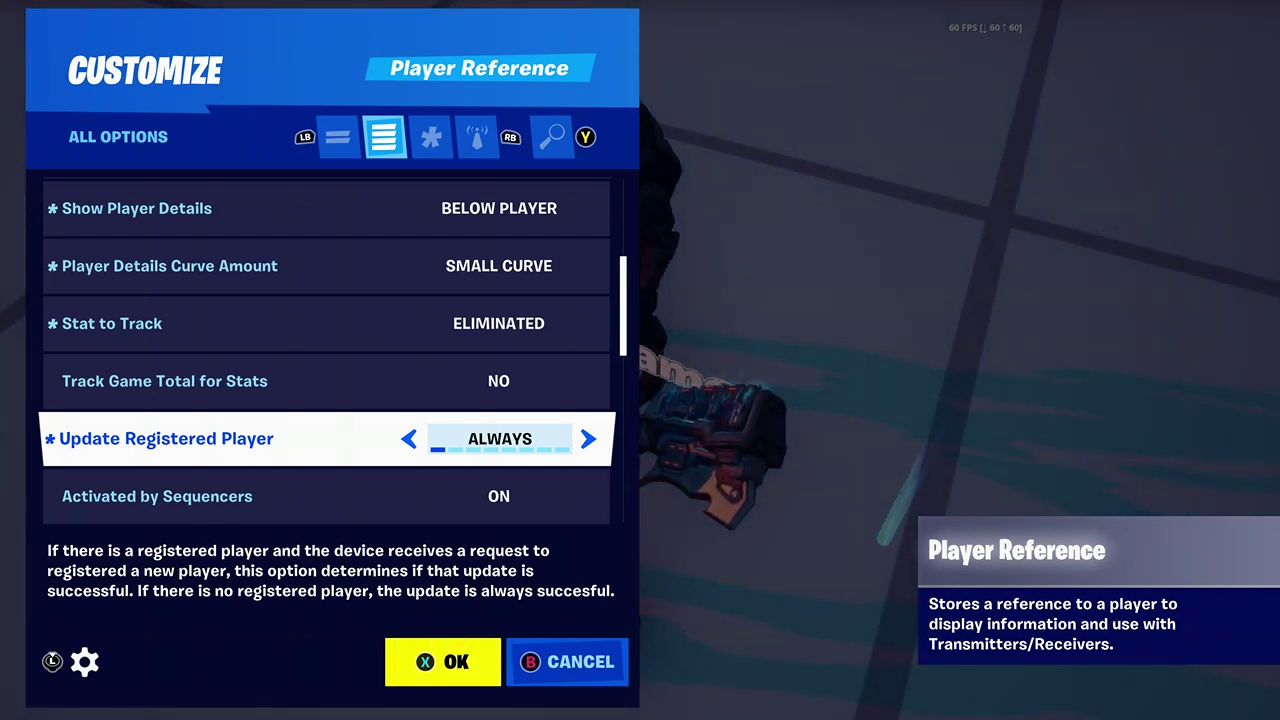
# Step: Review the sequencer and audio options, switching Allow Activate without Player Reference to Yes and back to No
pyautogui.press('Down')
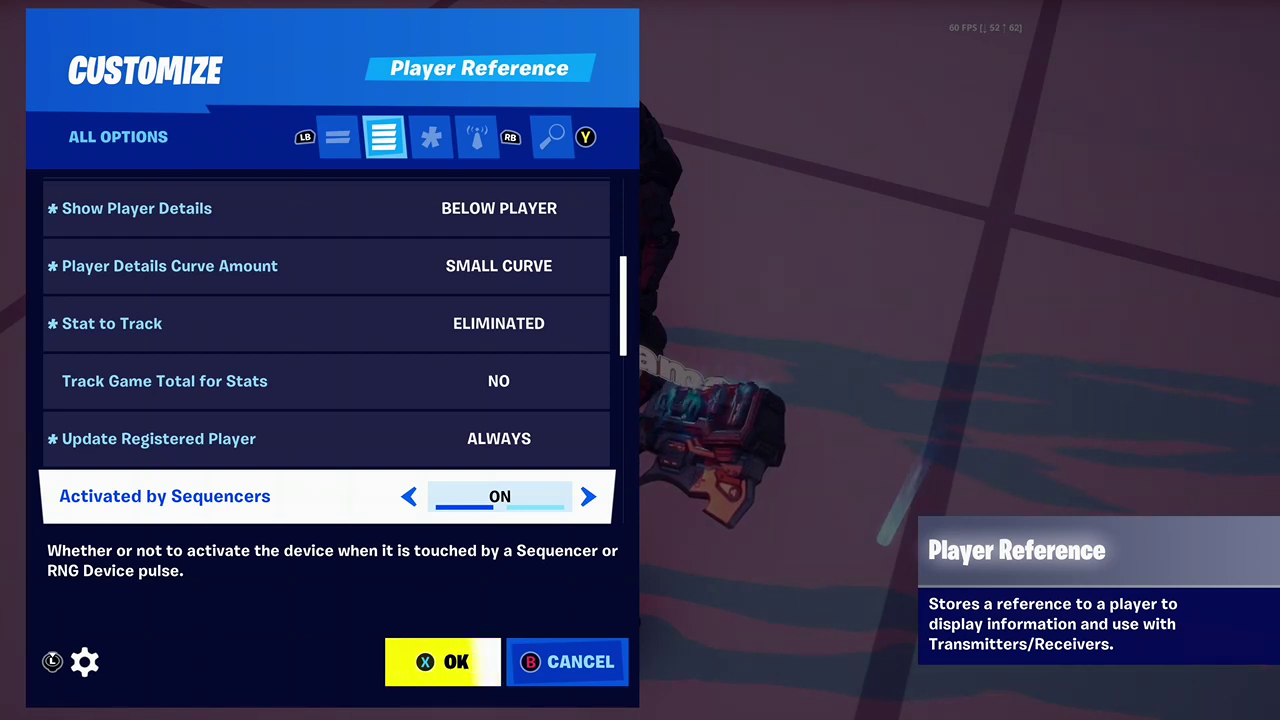
pyautogui.press('Down')
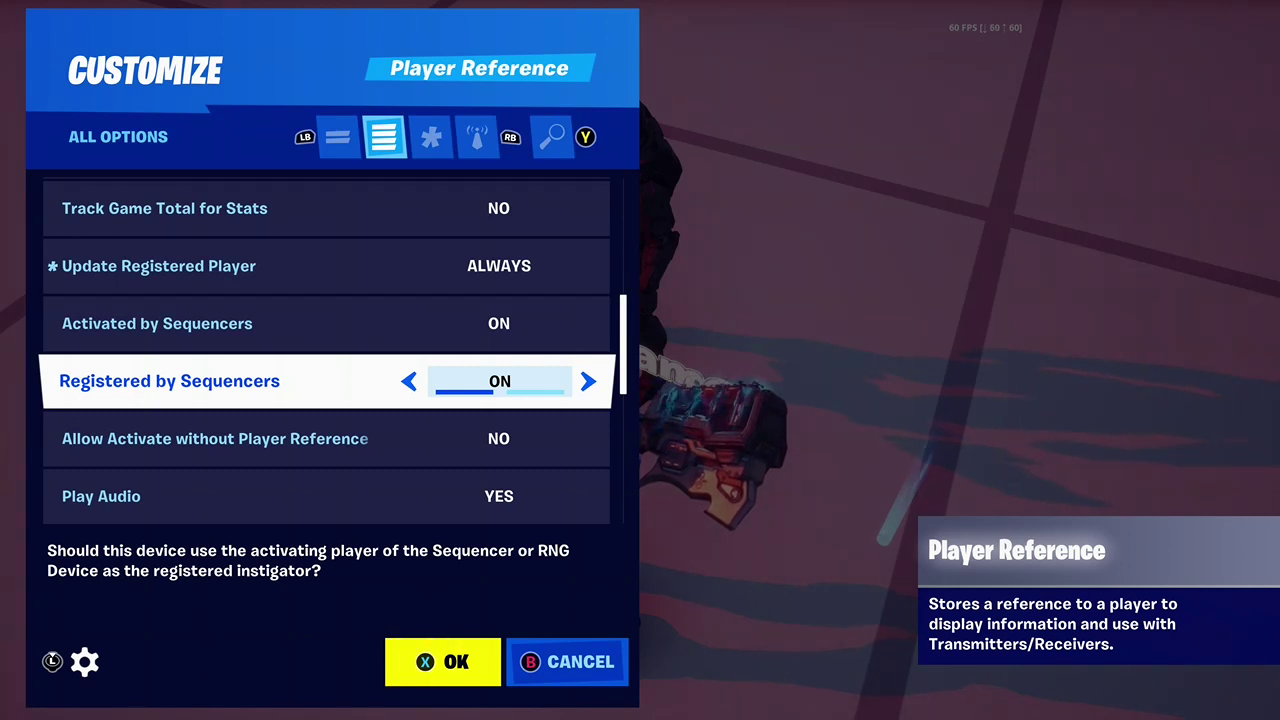
pyautogui.press('Down')
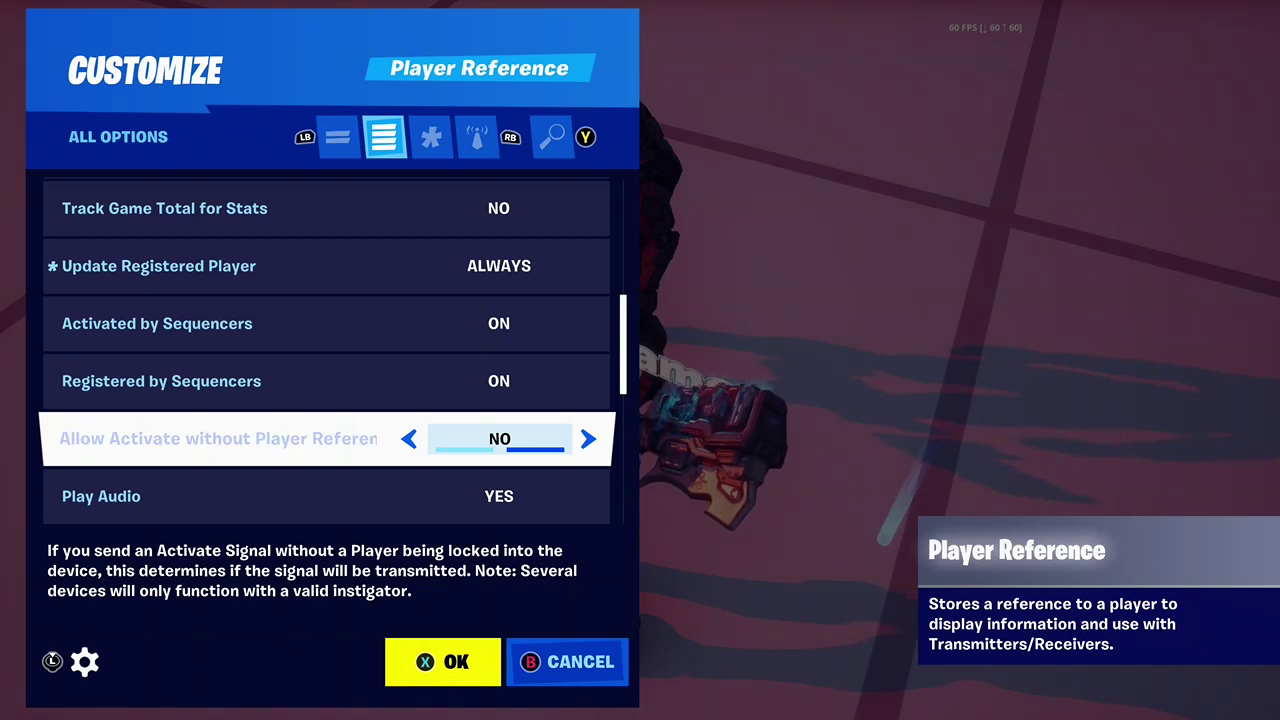
pyautogui.press('Right')
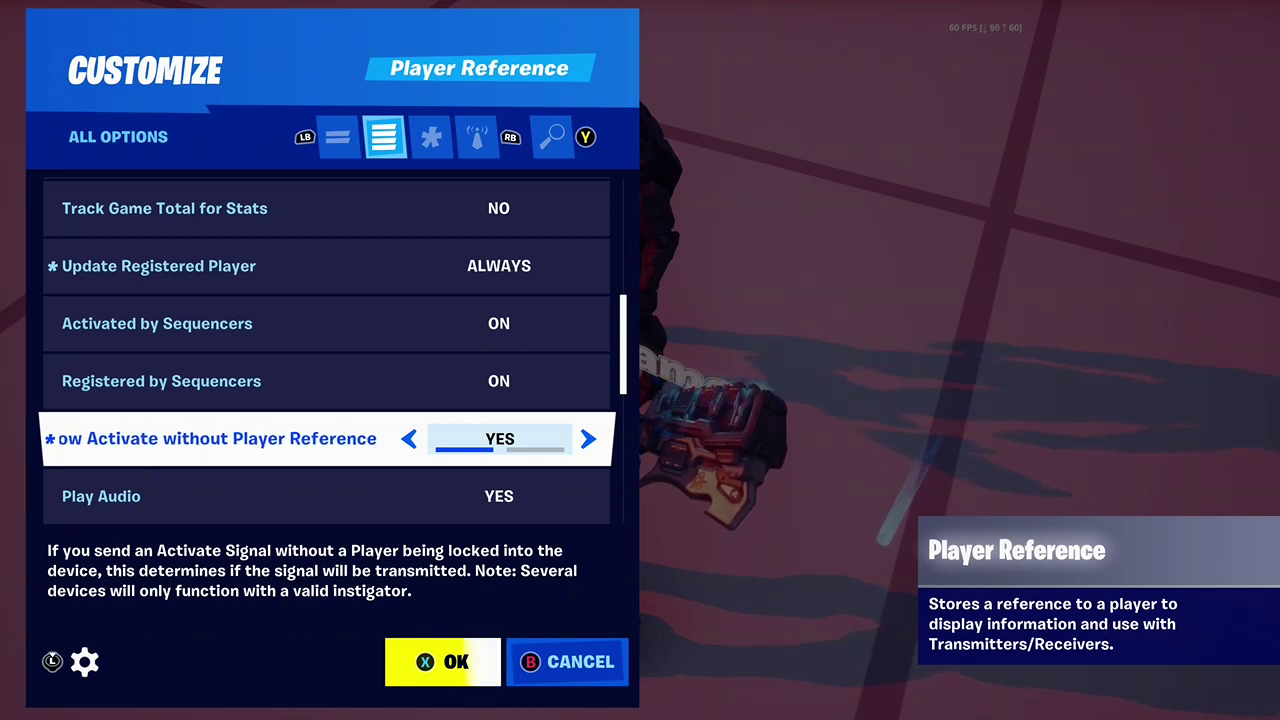
pyautogui.press('Right')
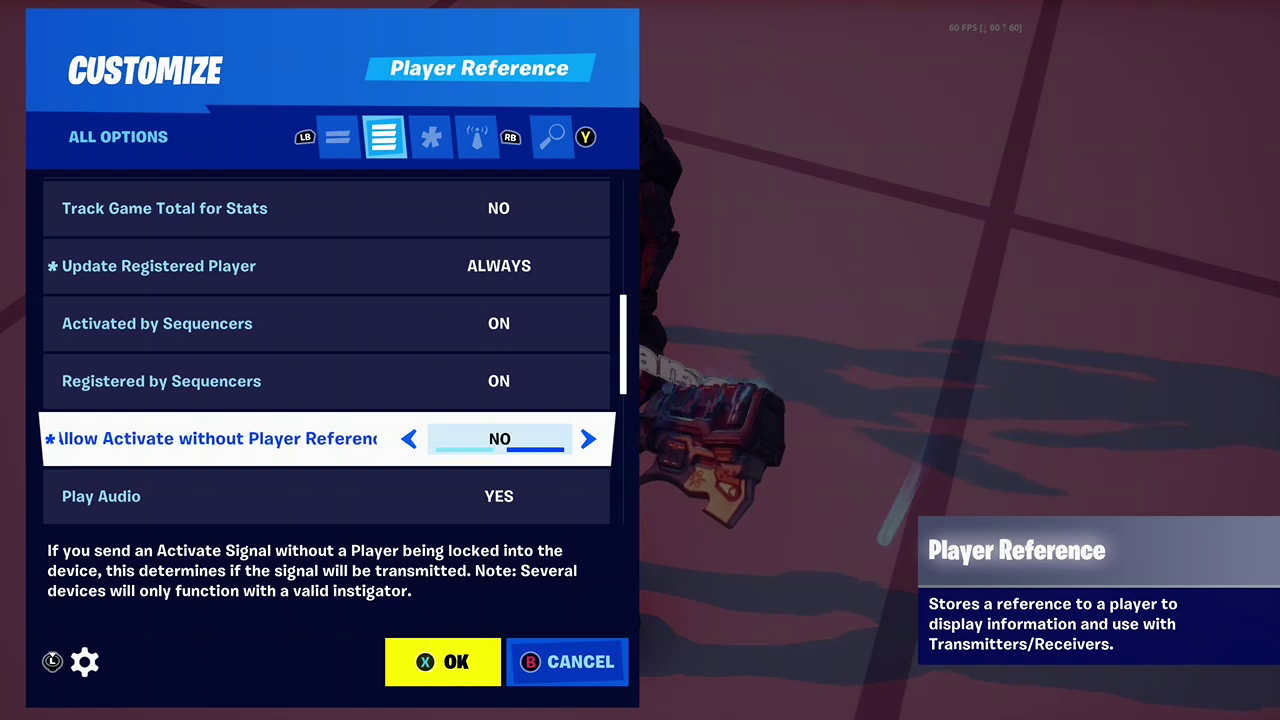
pyautogui.press('Down')
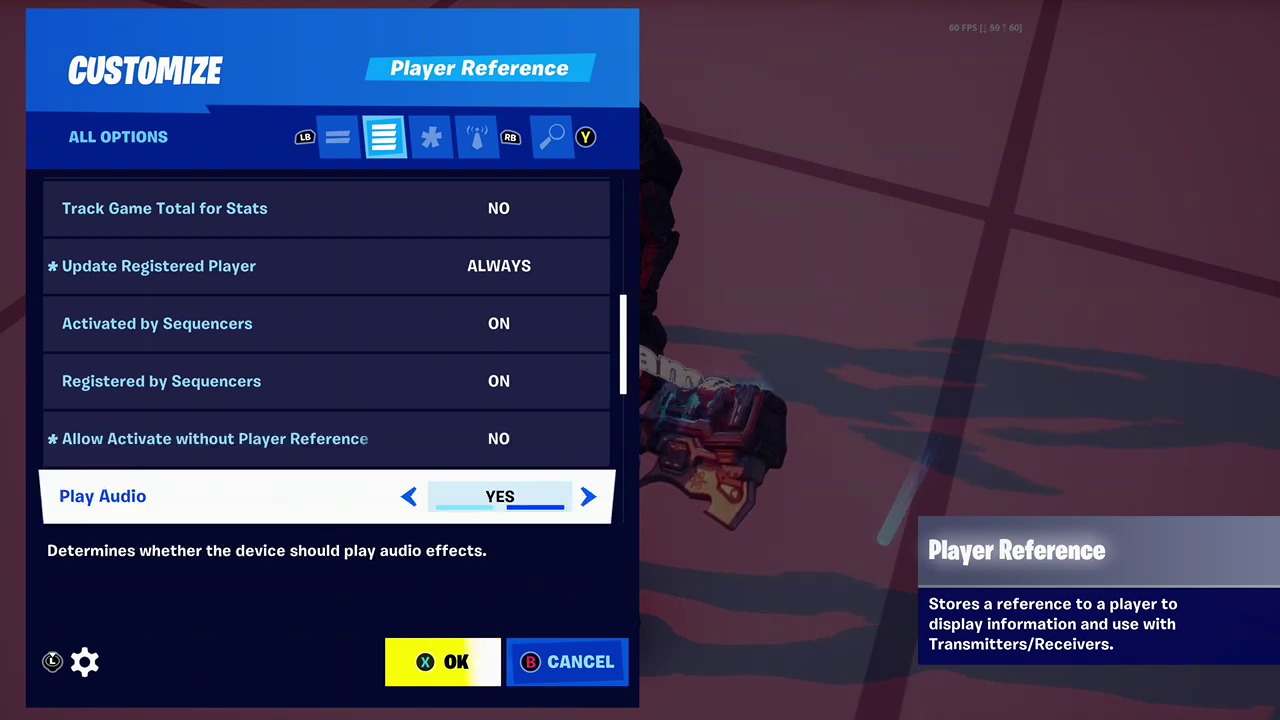
# Step: Examine the Player Reference's receiver channel options for registering, activating, clearing, enabling and disabling
pyautogui.press('Down')
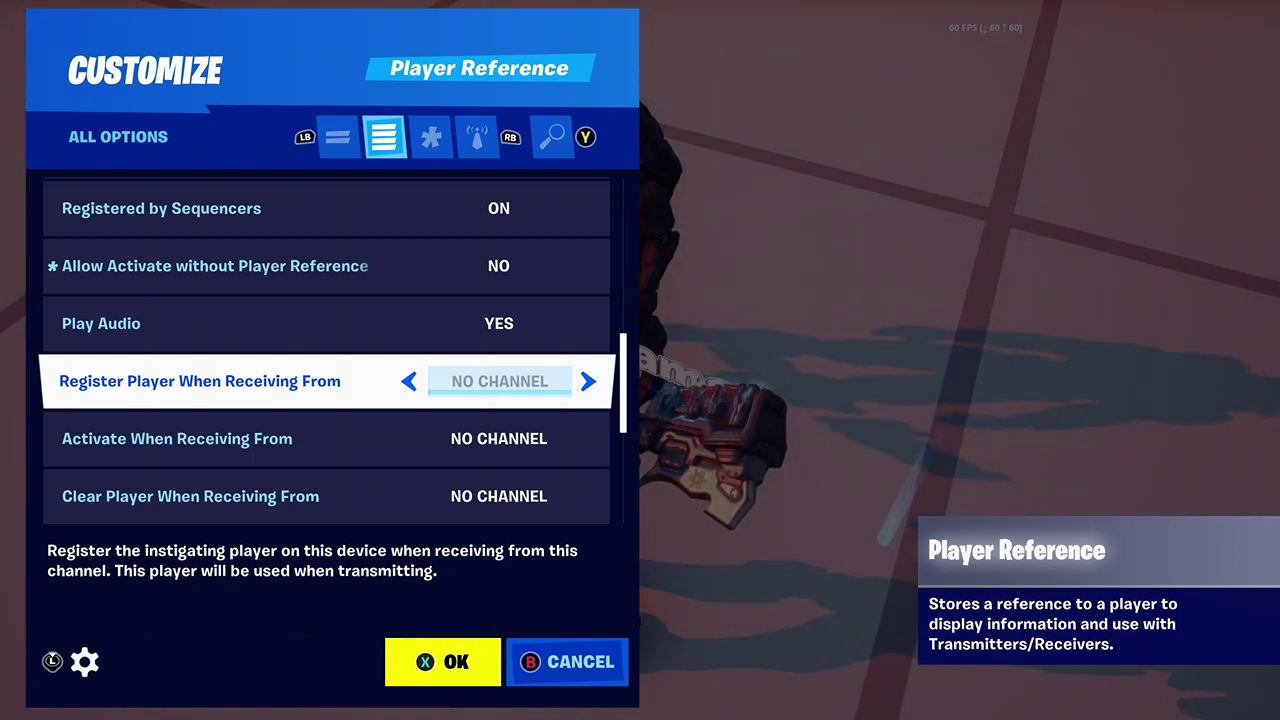
pyautogui.press('Down')
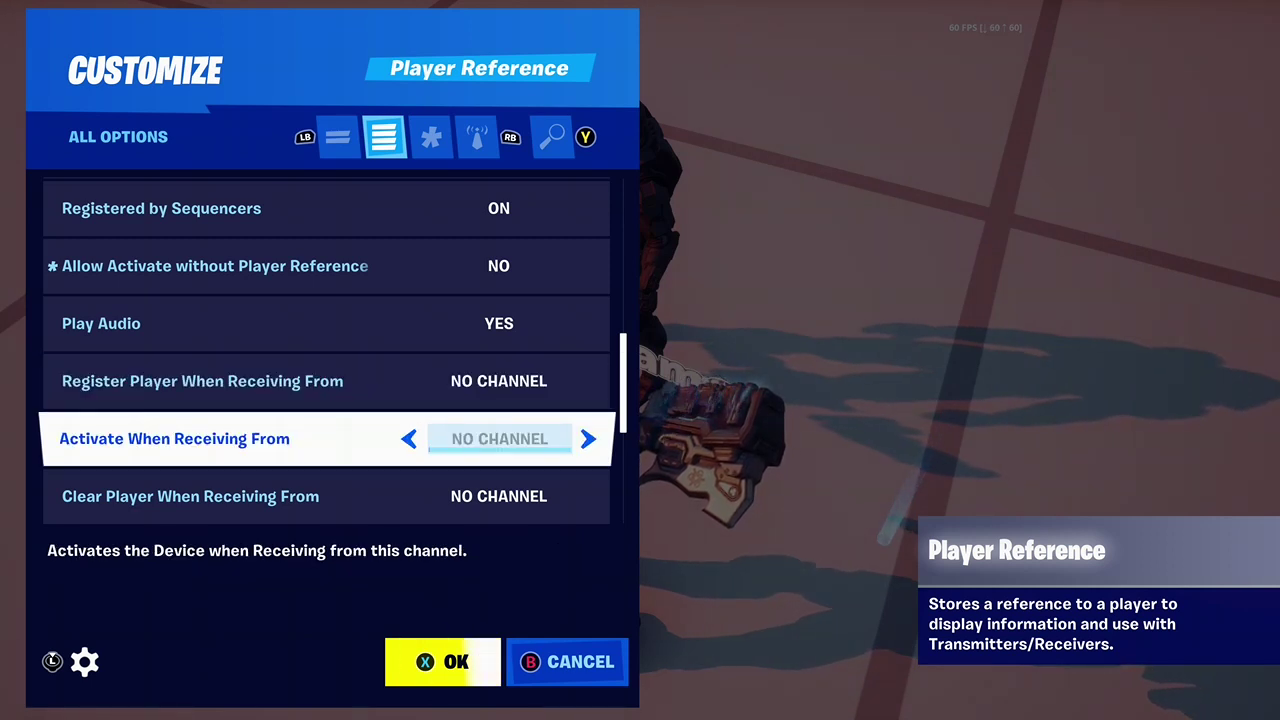
pyautogui.press('Up')
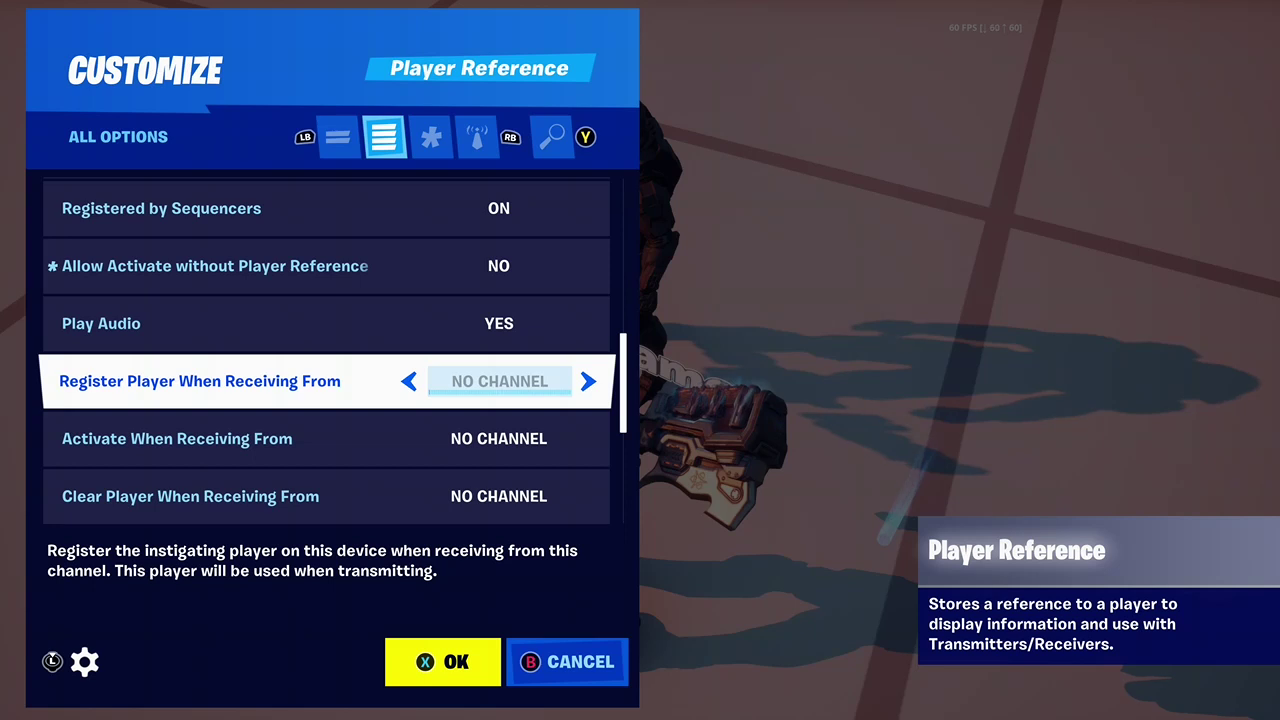
pyautogui.press('Down')
pyautogui.press('Down')
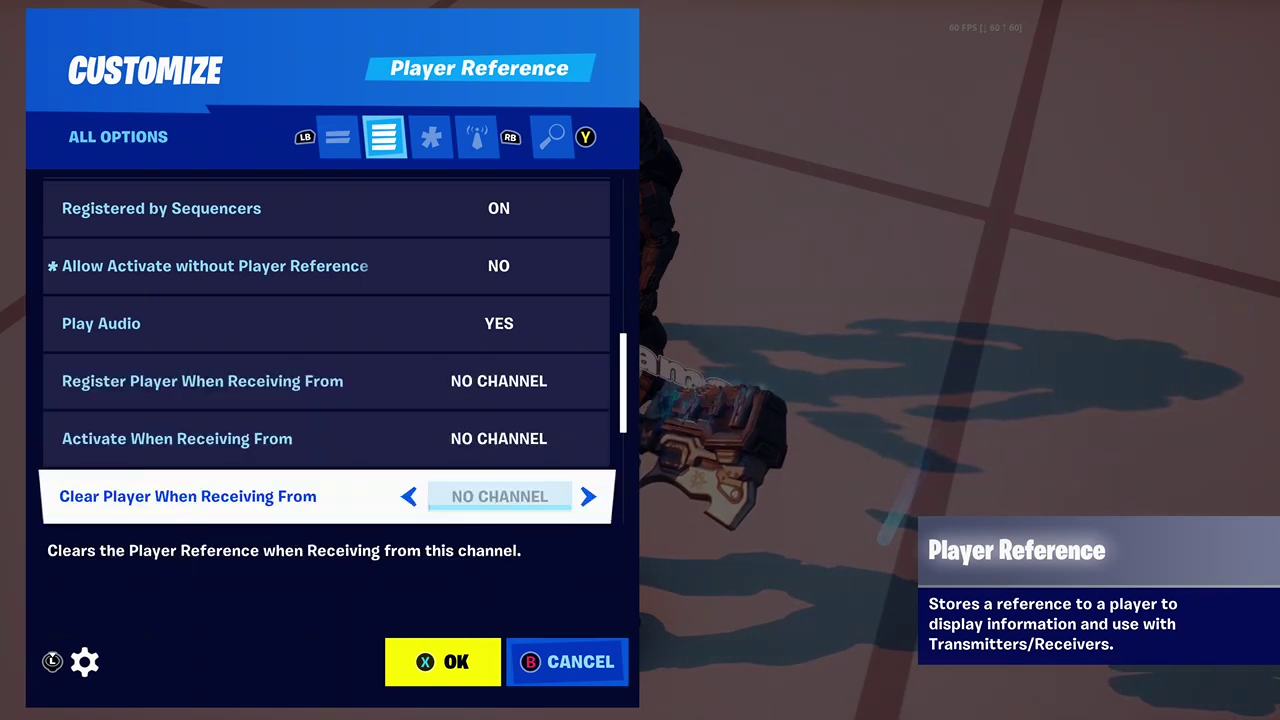
pyautogui.press('Up')
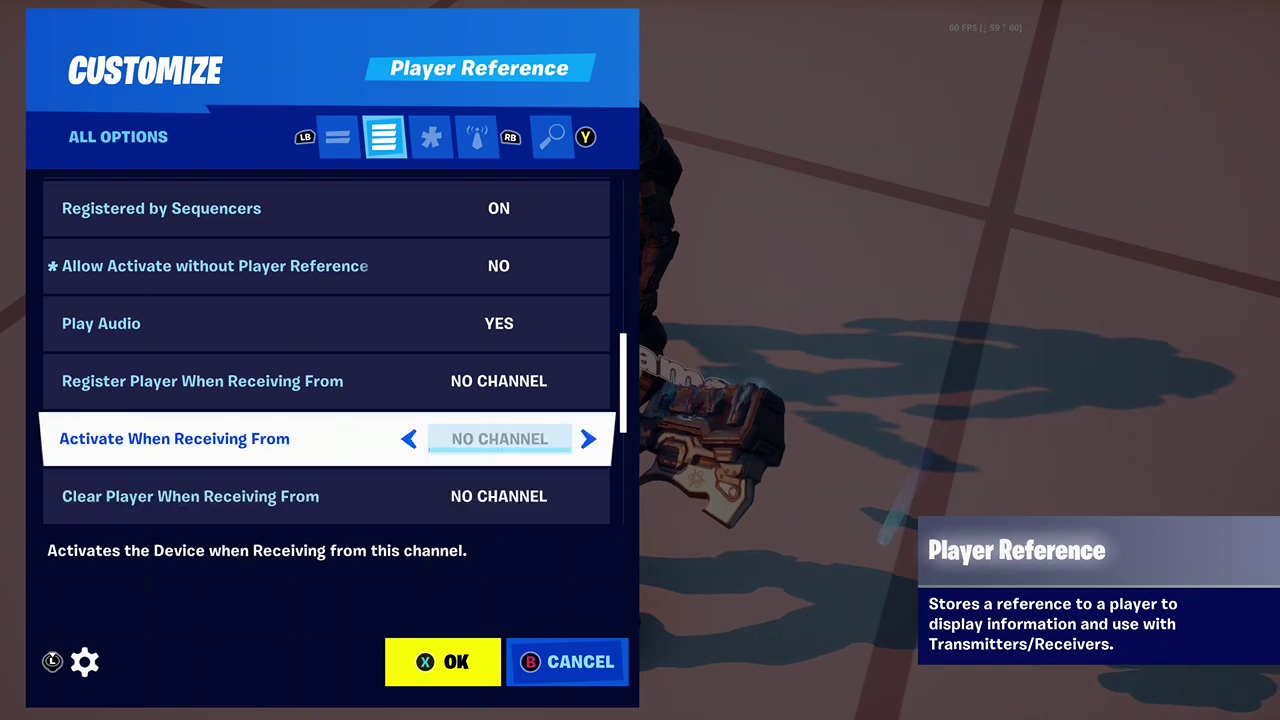
pyautogui.press('Down')
pyautogui.press('Down')
pyautogui.press('Down')
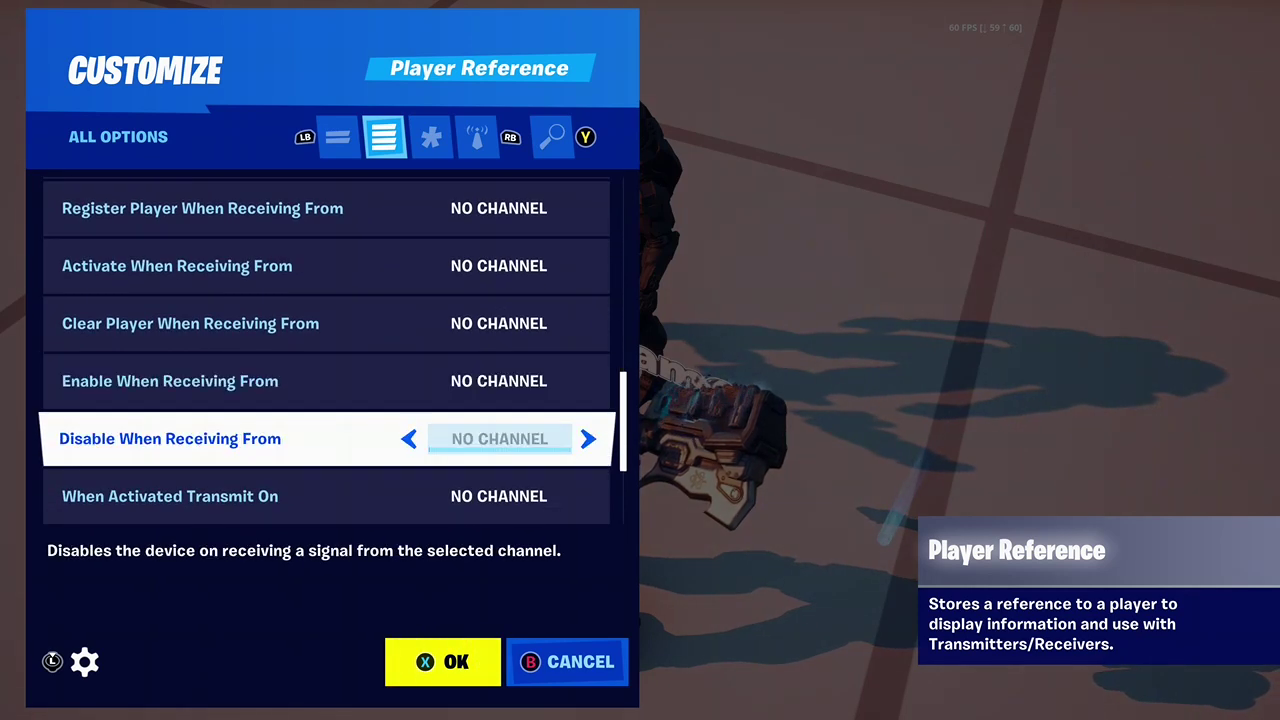
# Step: Examine the transmitter channel options from When Activated to When Player Replaced, and close the Player Reference's customization
pyautogui.press('Down')
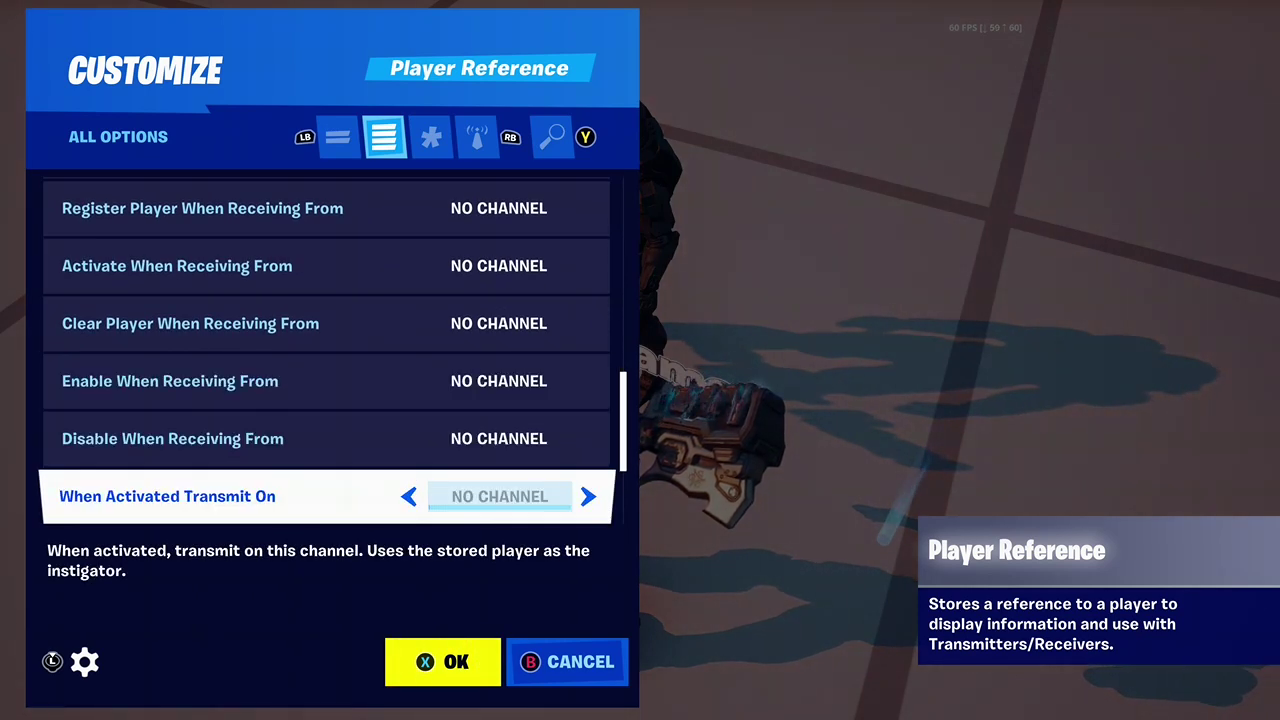
pyautogui.press('Down')
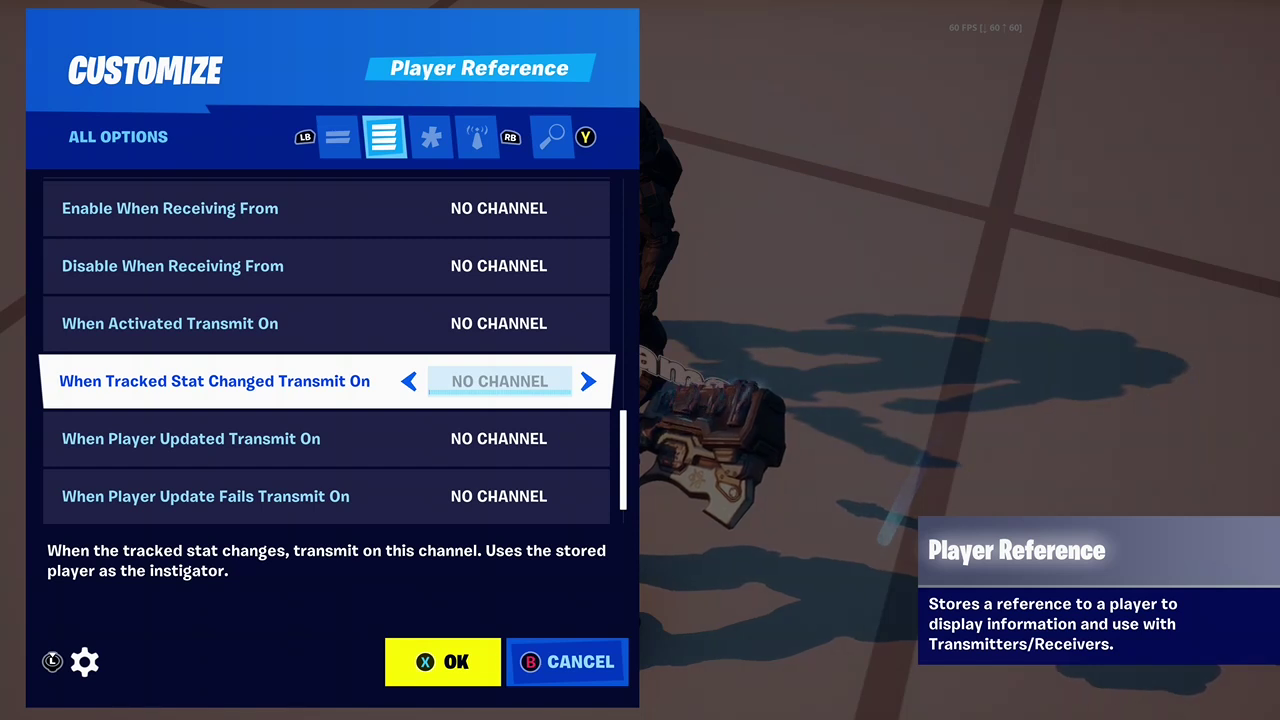
pyautogui.press('Down')
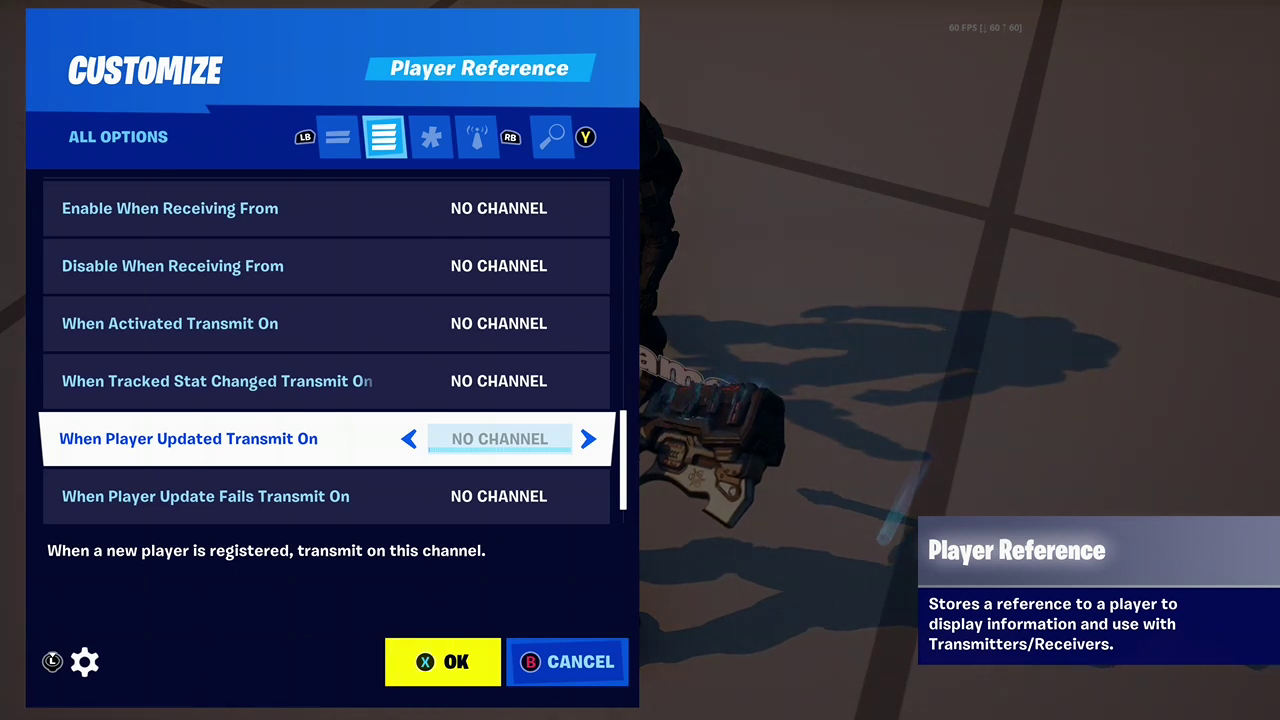
pyautogui.press('Down')
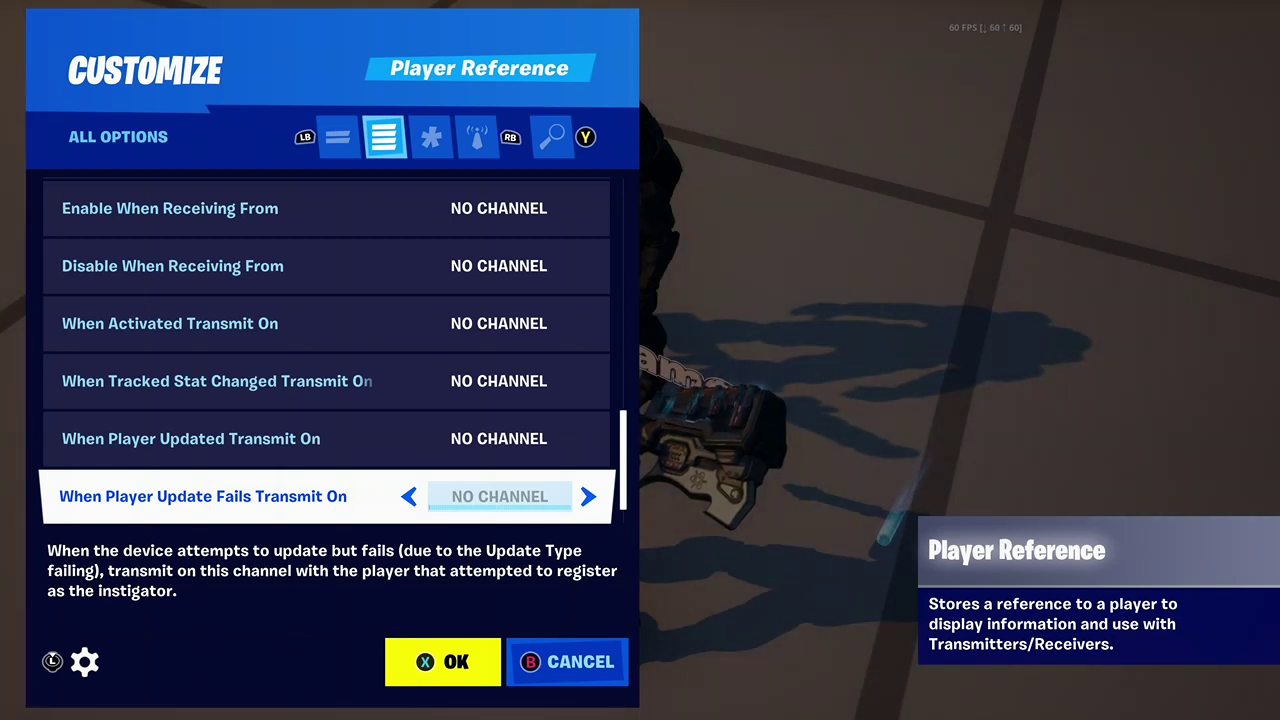
pyautogui.press('Down')
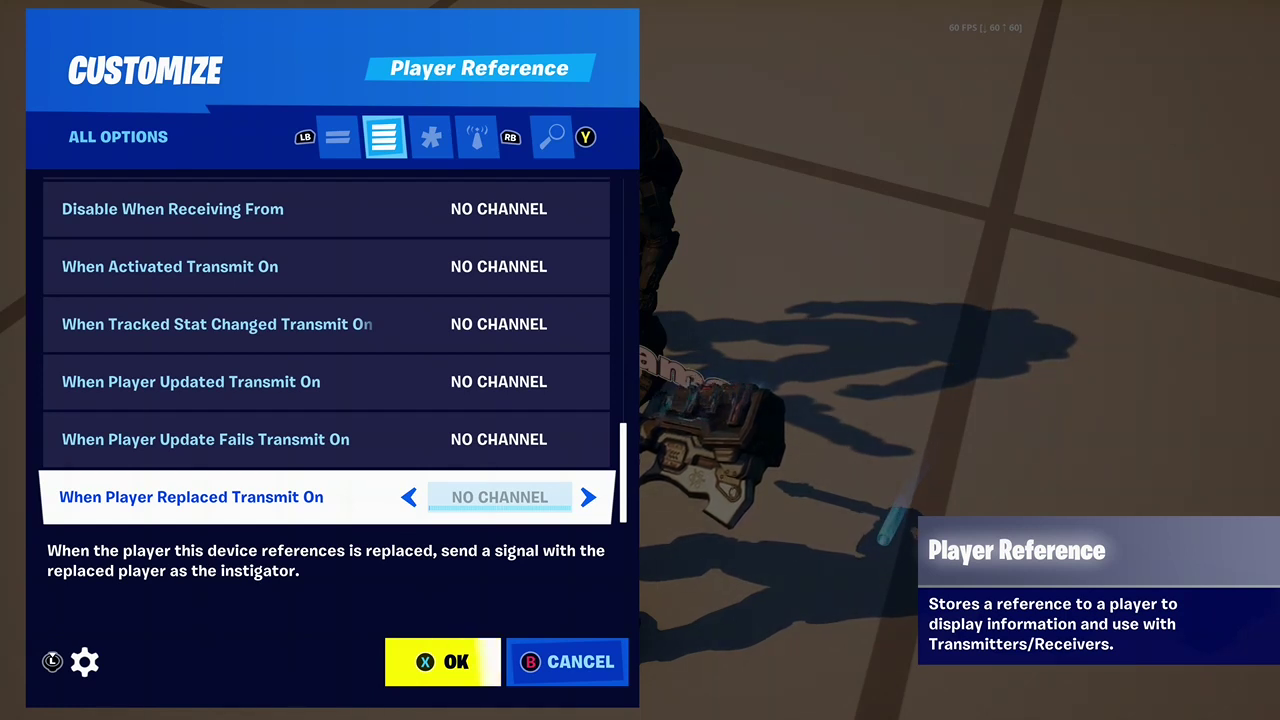
pyautogui.press('Escape')
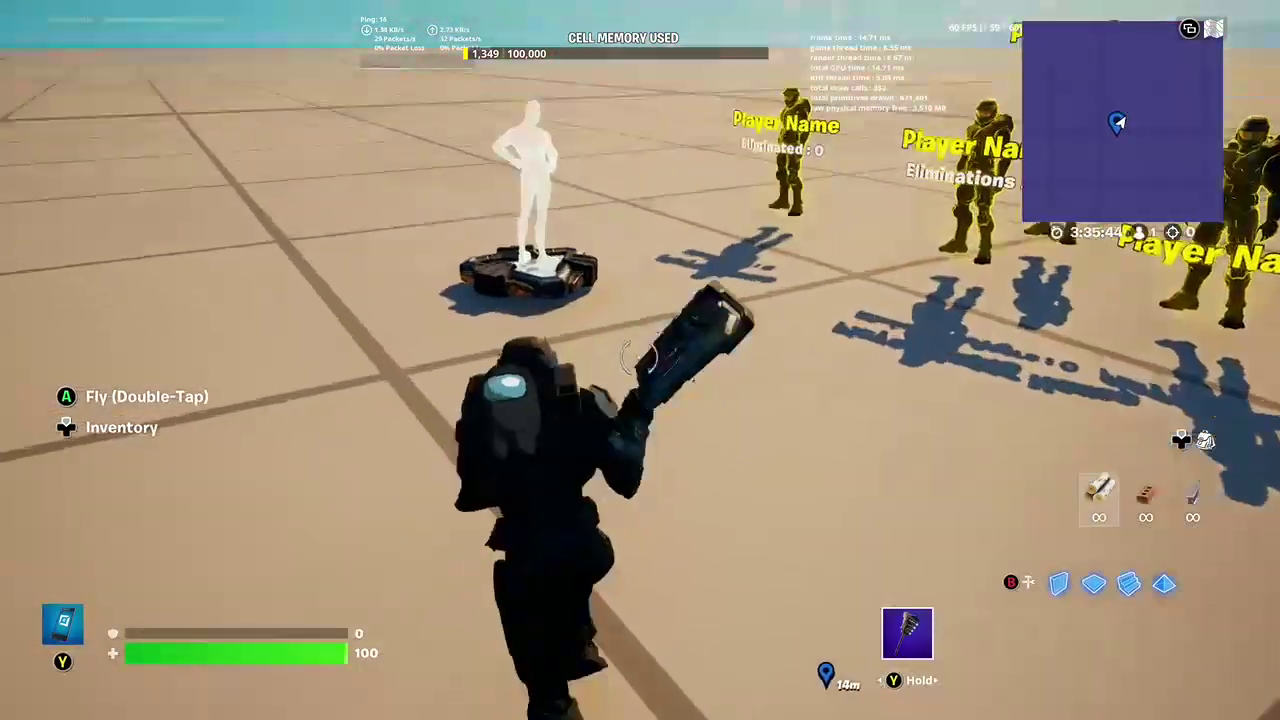
# Step: Check the Player Spawn Pad's When Player Spawned Transmit On channel and the Player Reference's Register Player When Receiving From channel
pyautogui.press('e')
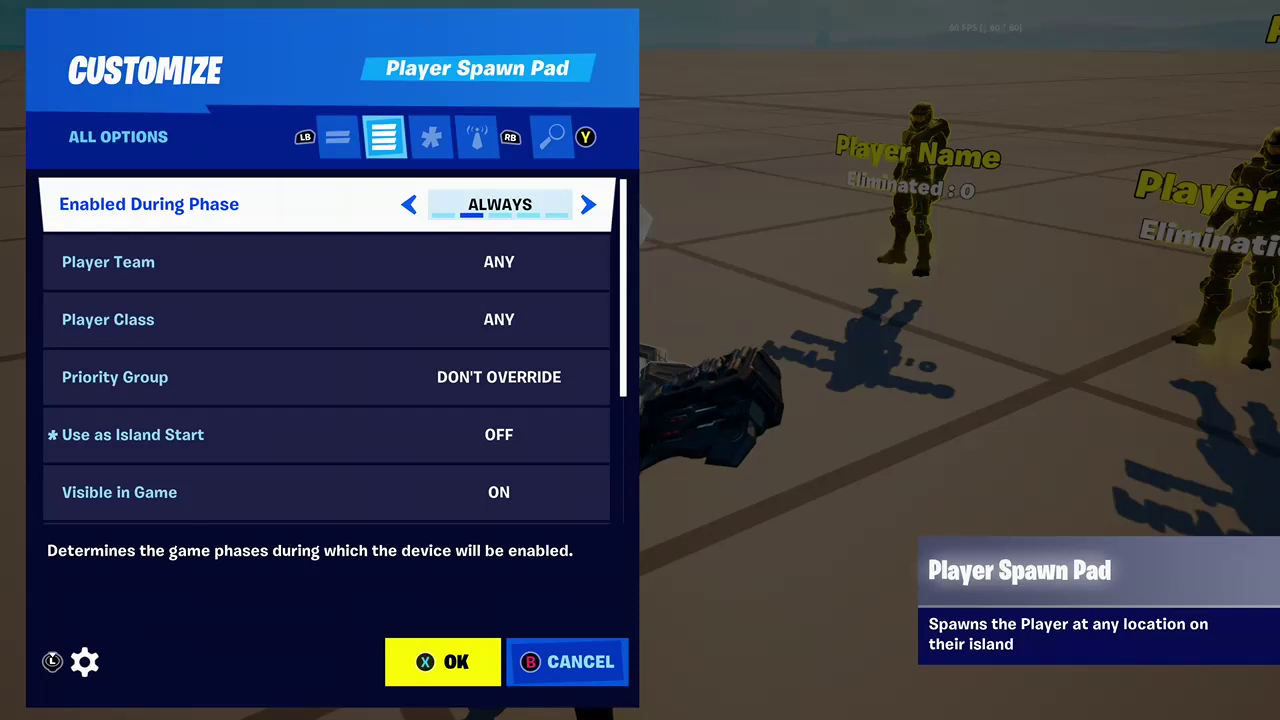
pyautogui.press('e')
pyautogui.press('e')
pyautogui.press('Down')
pyautogui.press('Down')
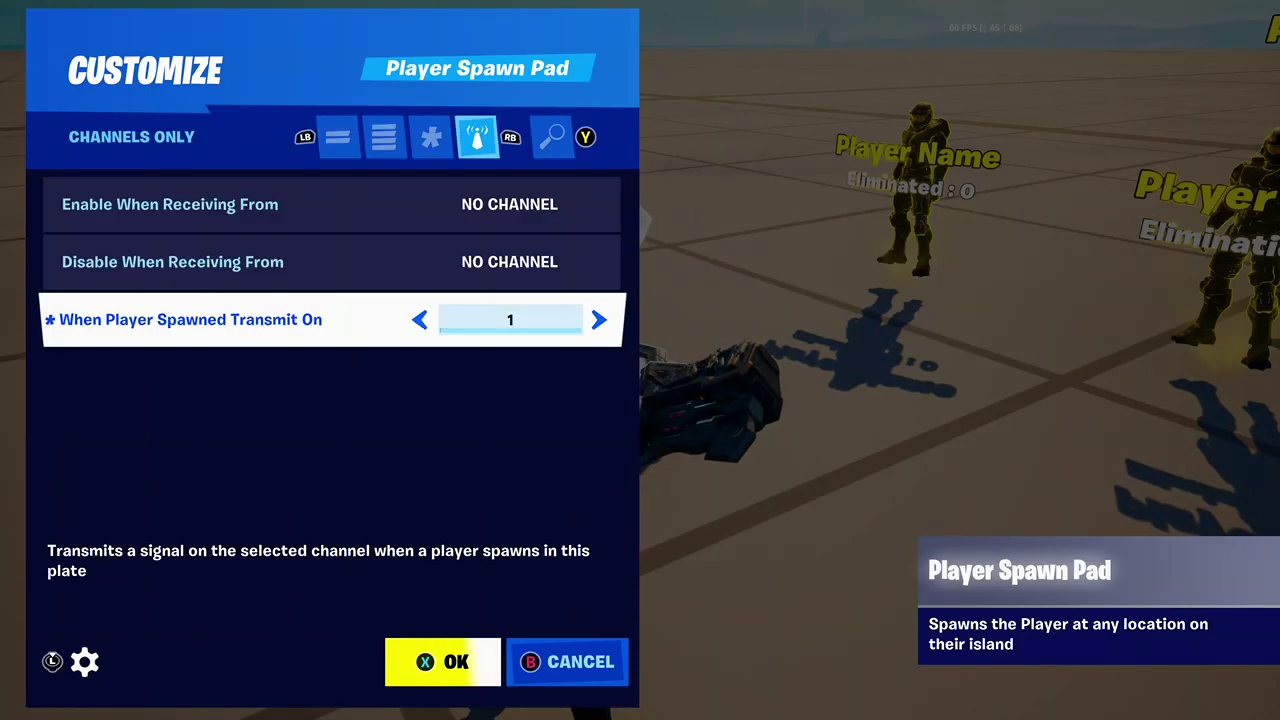
pyautogui.press('x')
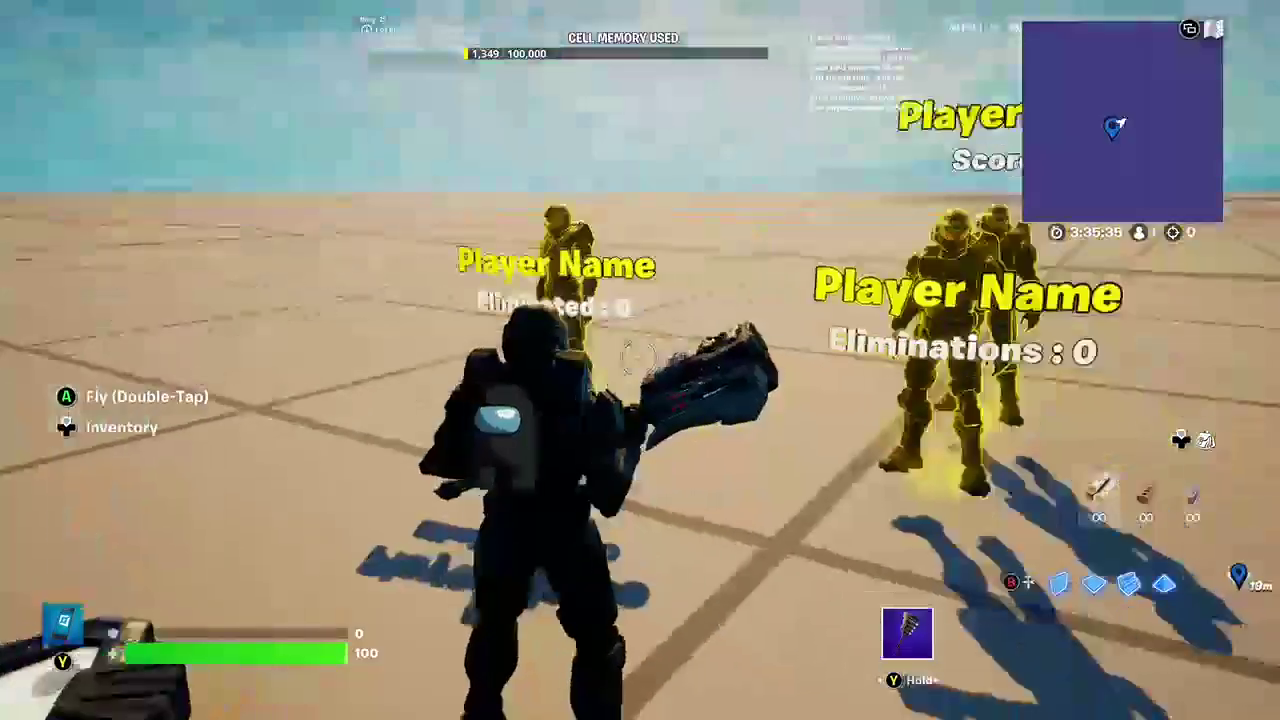
pyautogui.press('e')
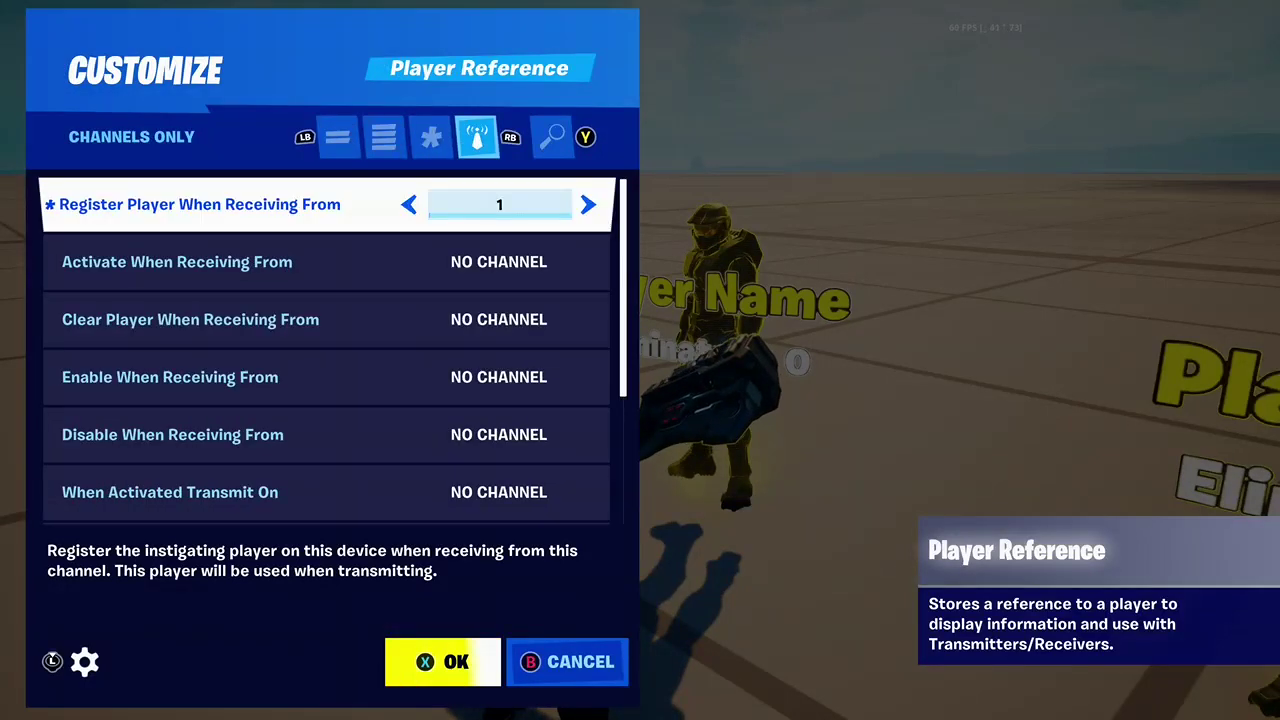
pyautogui.press('Escape')
# Step: Start the game, view the map and scoreboard during the countdown, and return to the game view
pyautogui.press('a')
pyautogui.press('m')
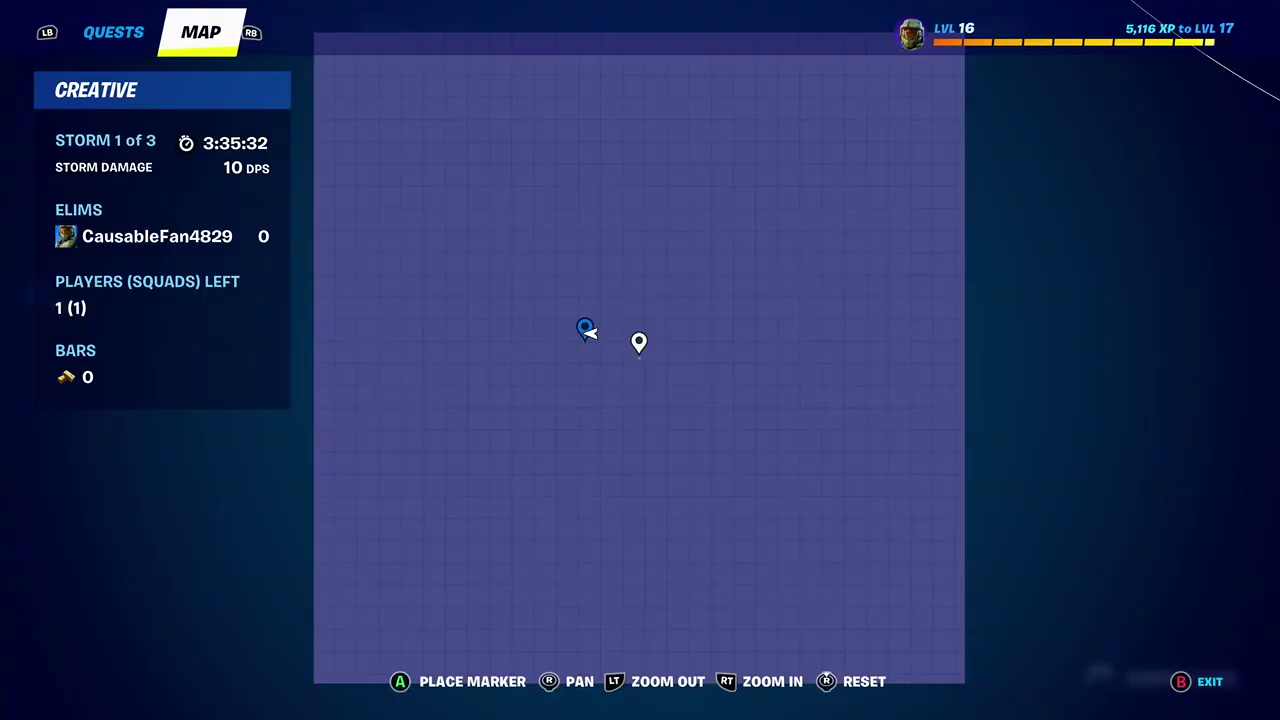
pyautogui.press('m')
pyautogui.press('m')
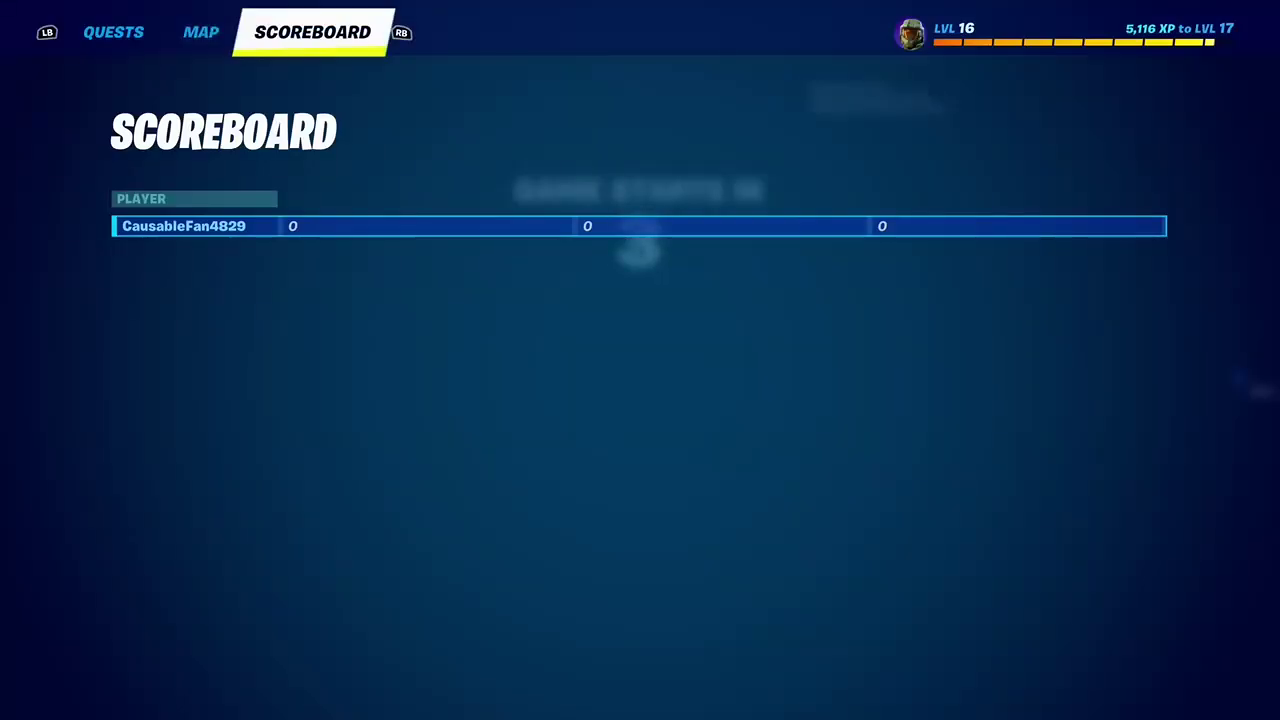
pyautogui.press('m')
pyautogui.press('Escape')
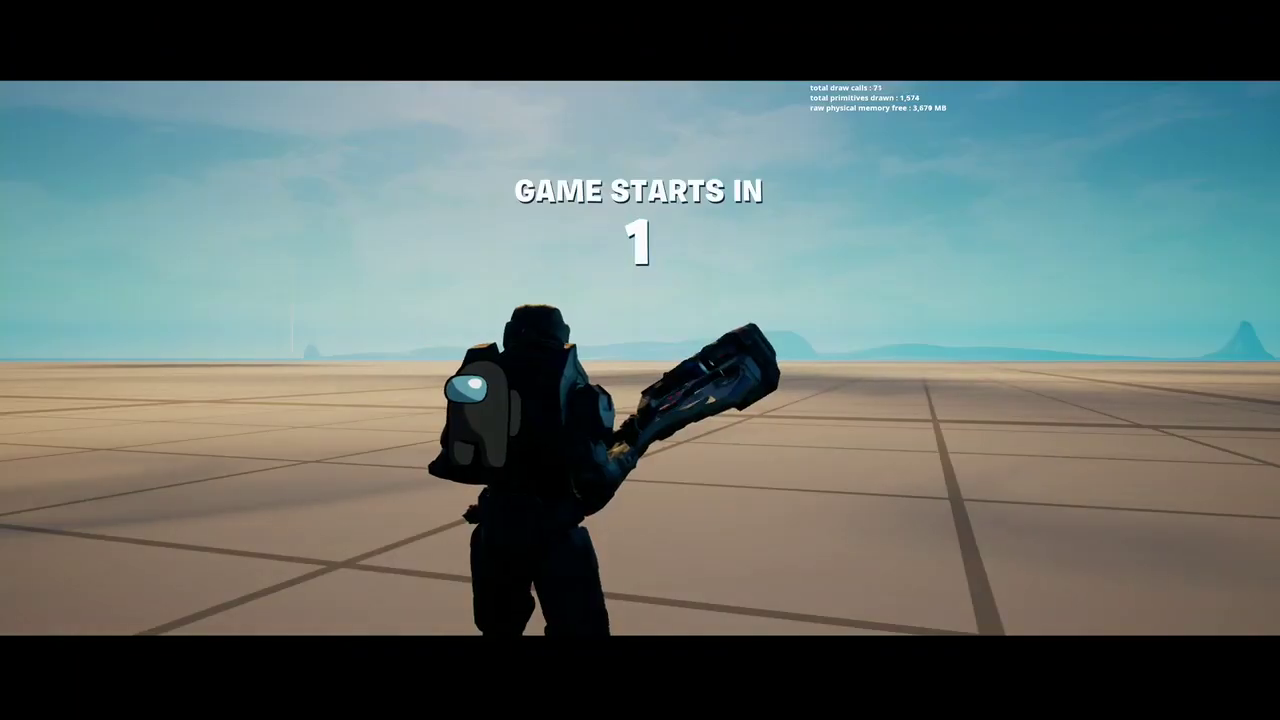
# Step: Walk around the Player Reference hologram in the running game to inspect its player name and Eliminated stat
pyautogui.press('w')
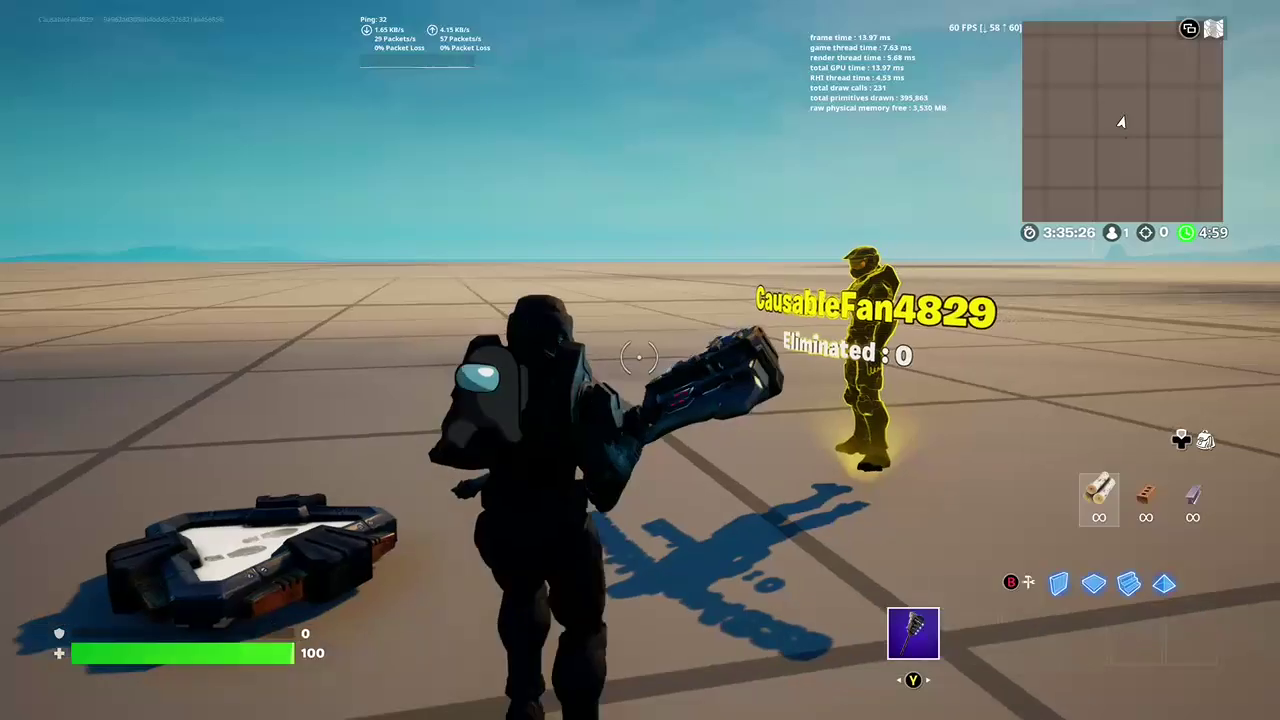
pyautogui.press('w')
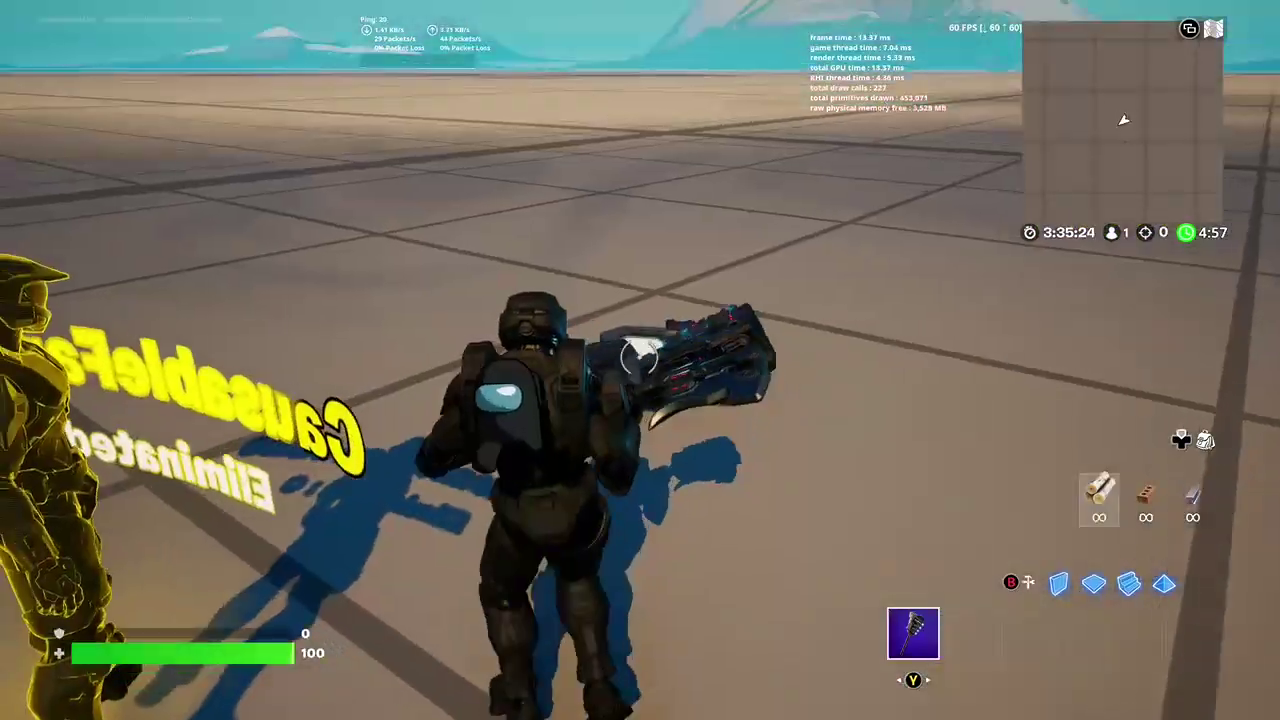
pyautogui.press('w')
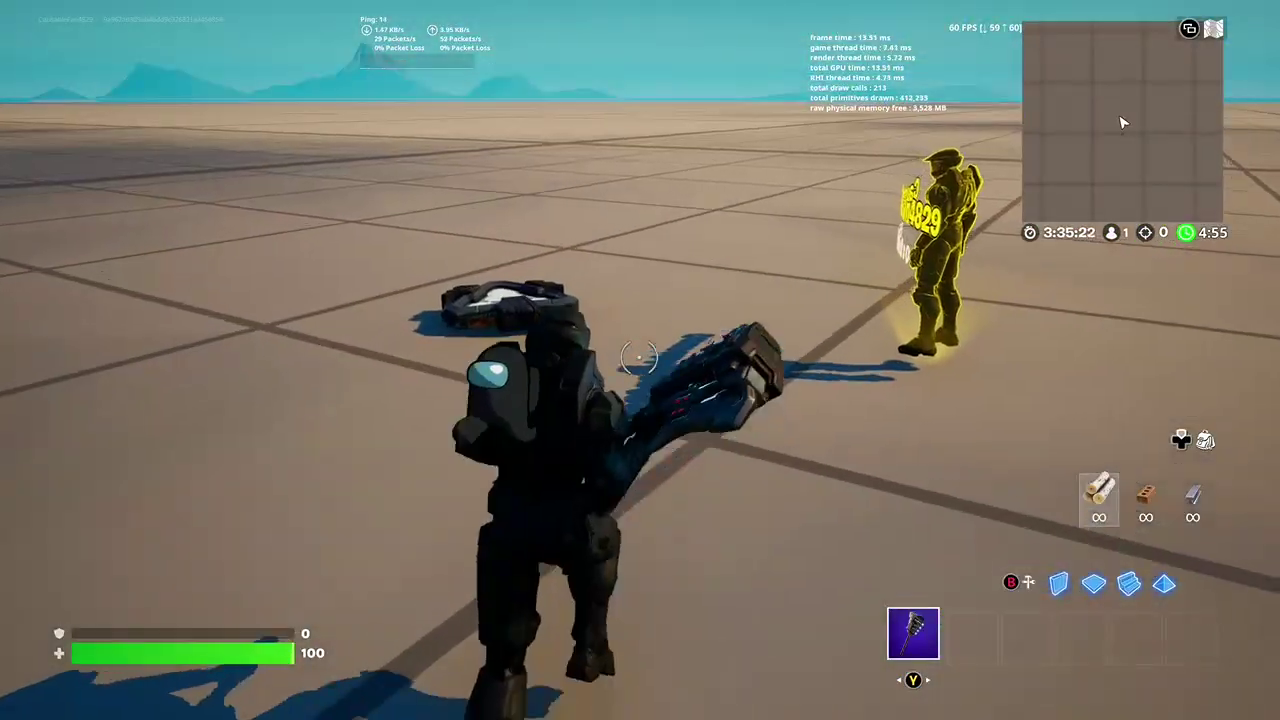